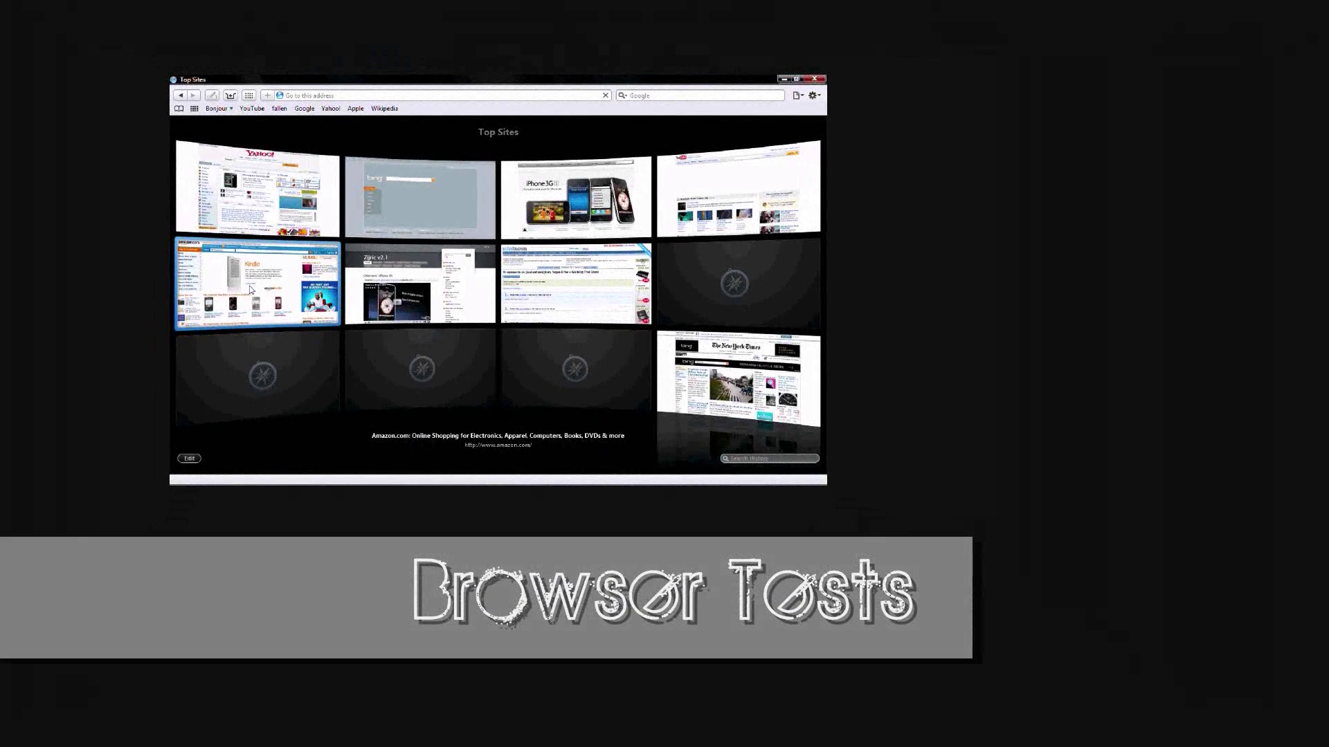
# Open the Amazon site from Safari's top sites page.
pyautogui.click(250, 289)
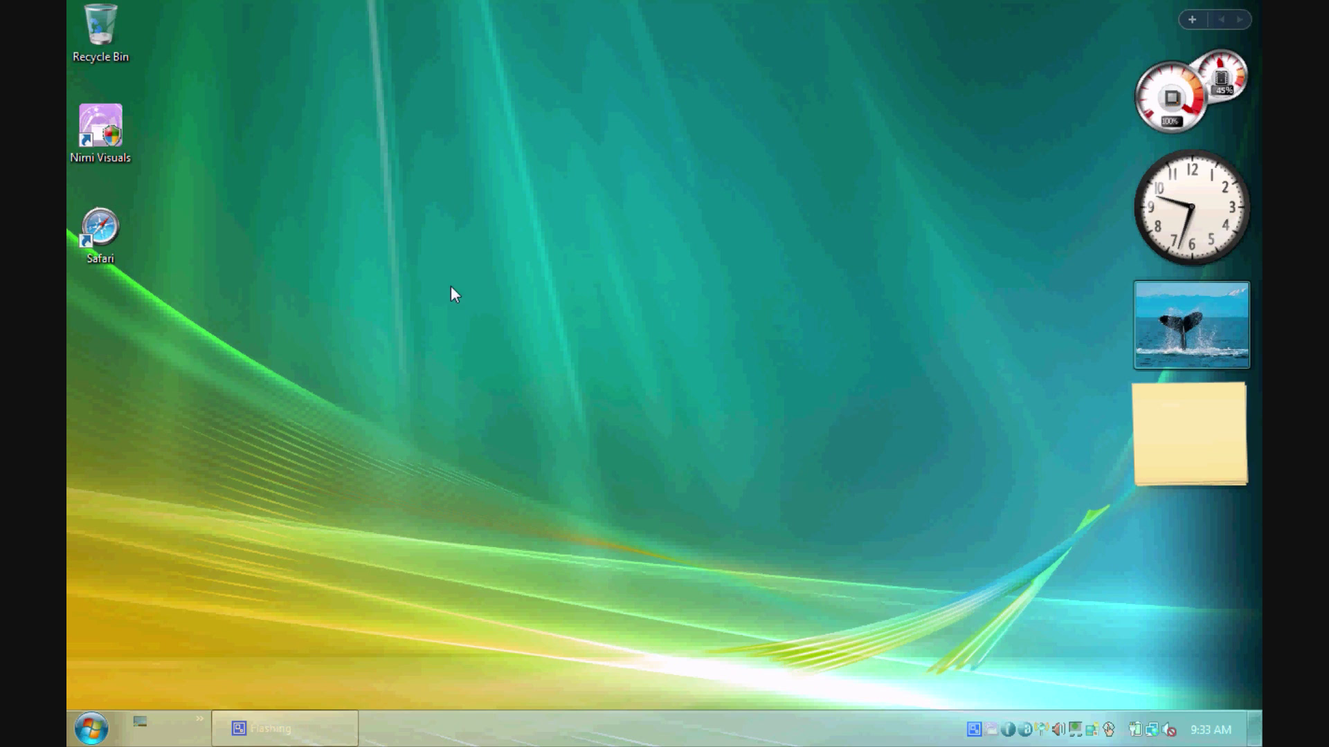
# Launch Safari and scroll the PC World Nimi Visuals page down to the review and back up.
pyautogui.click(99, 223)
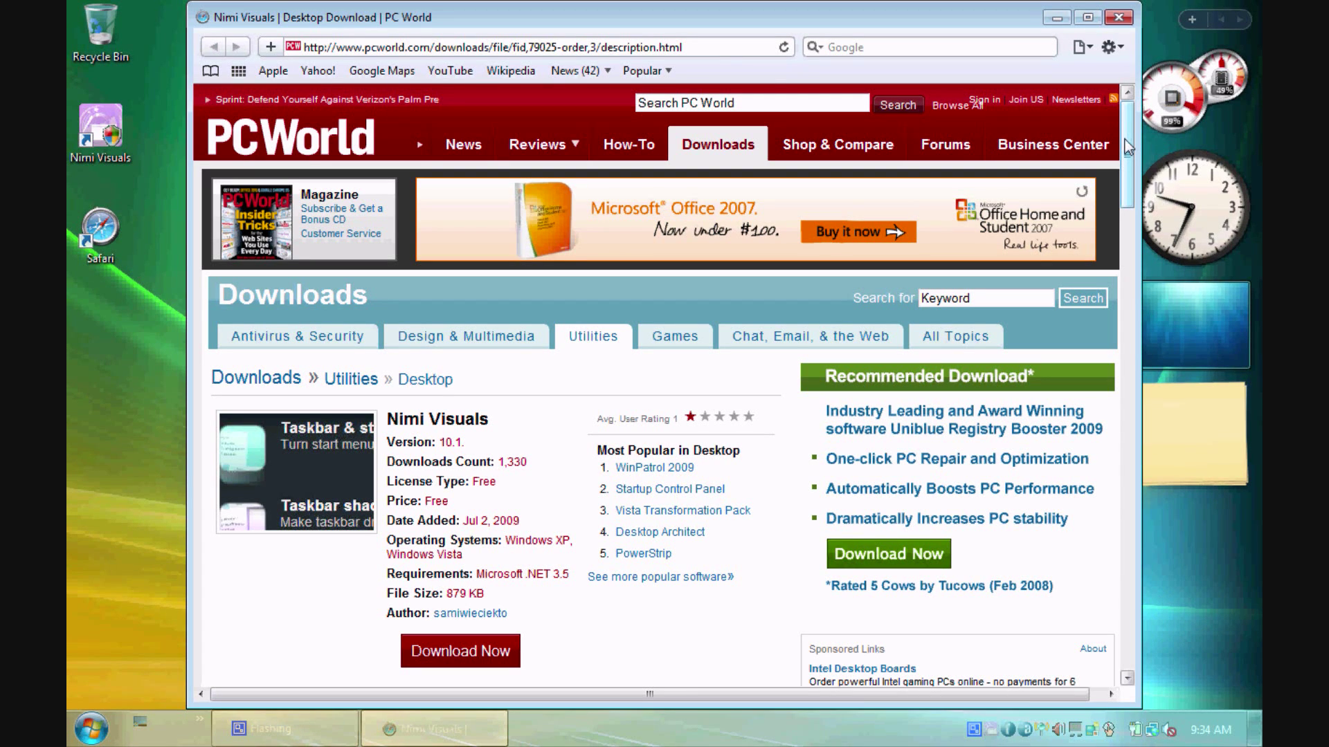
pyautogui.moveTo(1125, 139); pyautogui.dragTo(1128, 209)
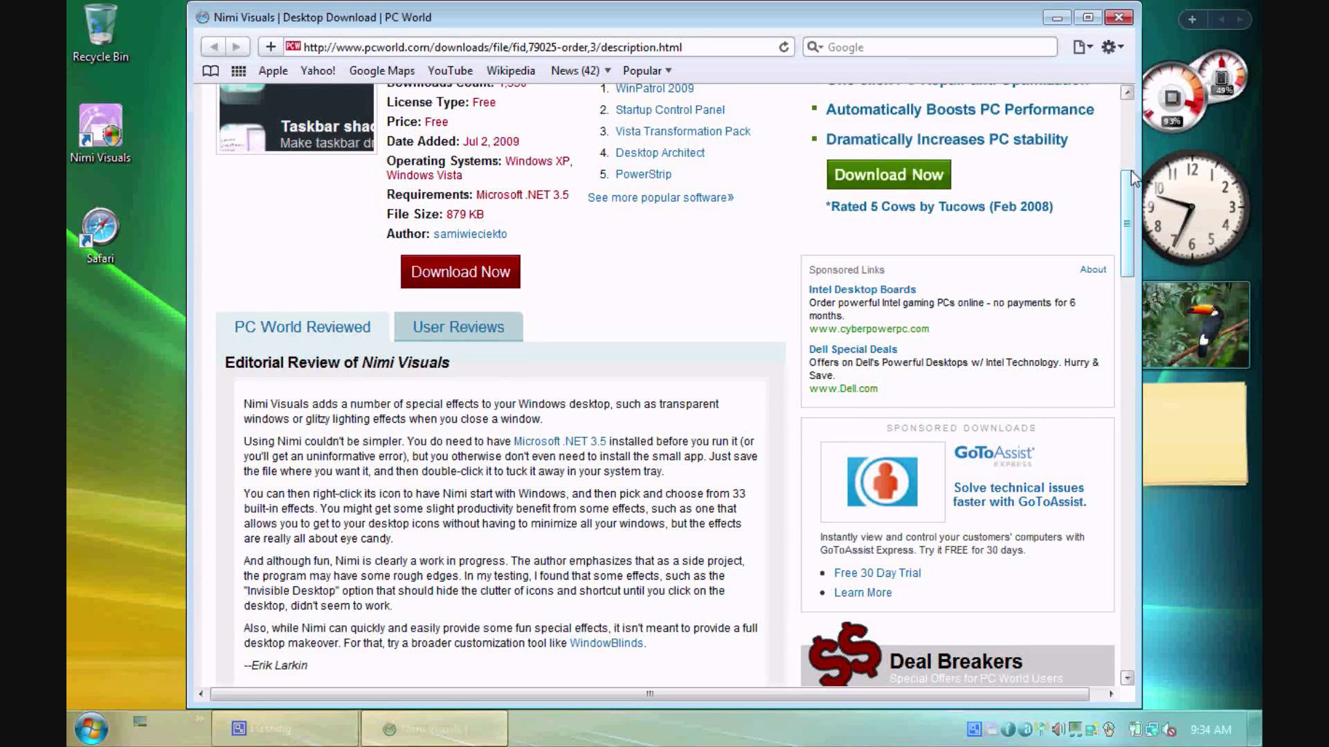
pyautogui.scroll(5, 1129, 150)
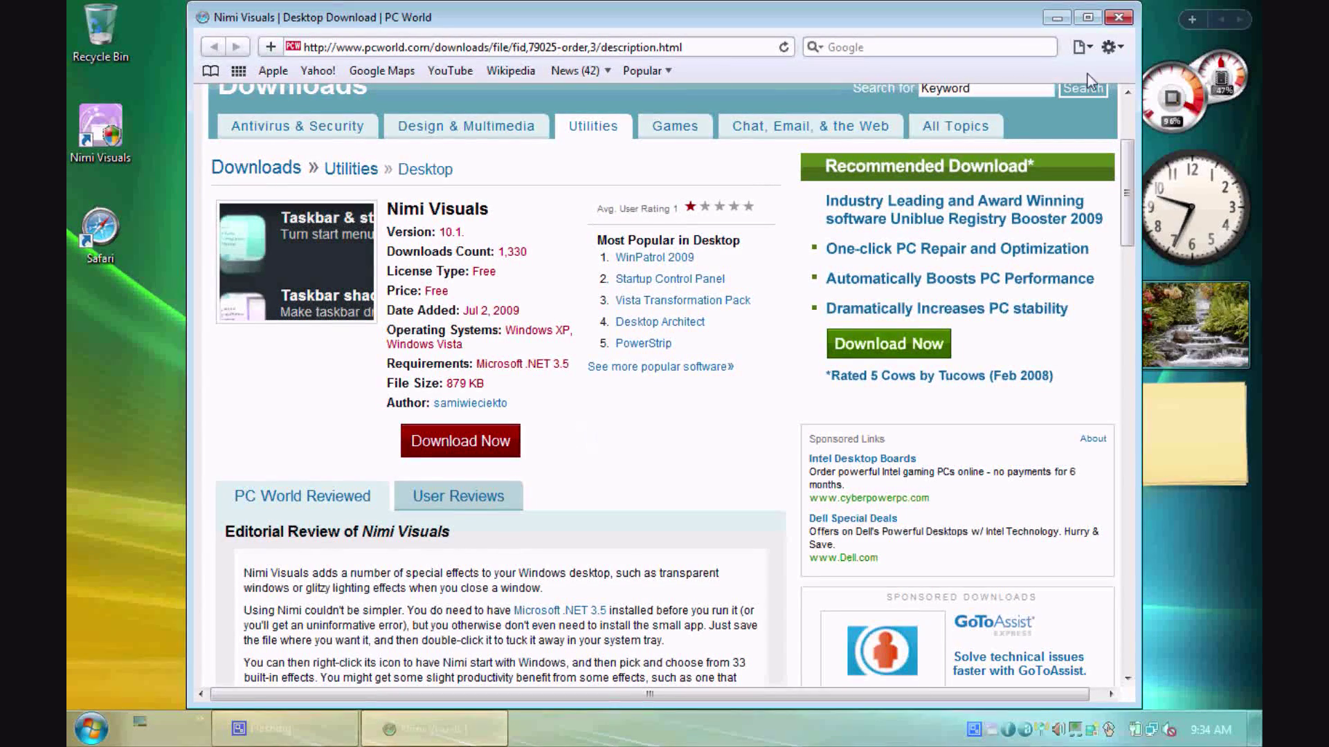
# Close the PC World browser window and open Nimi Visuals Center from the tray icon menu.
pyautogui.click(1119, 19)
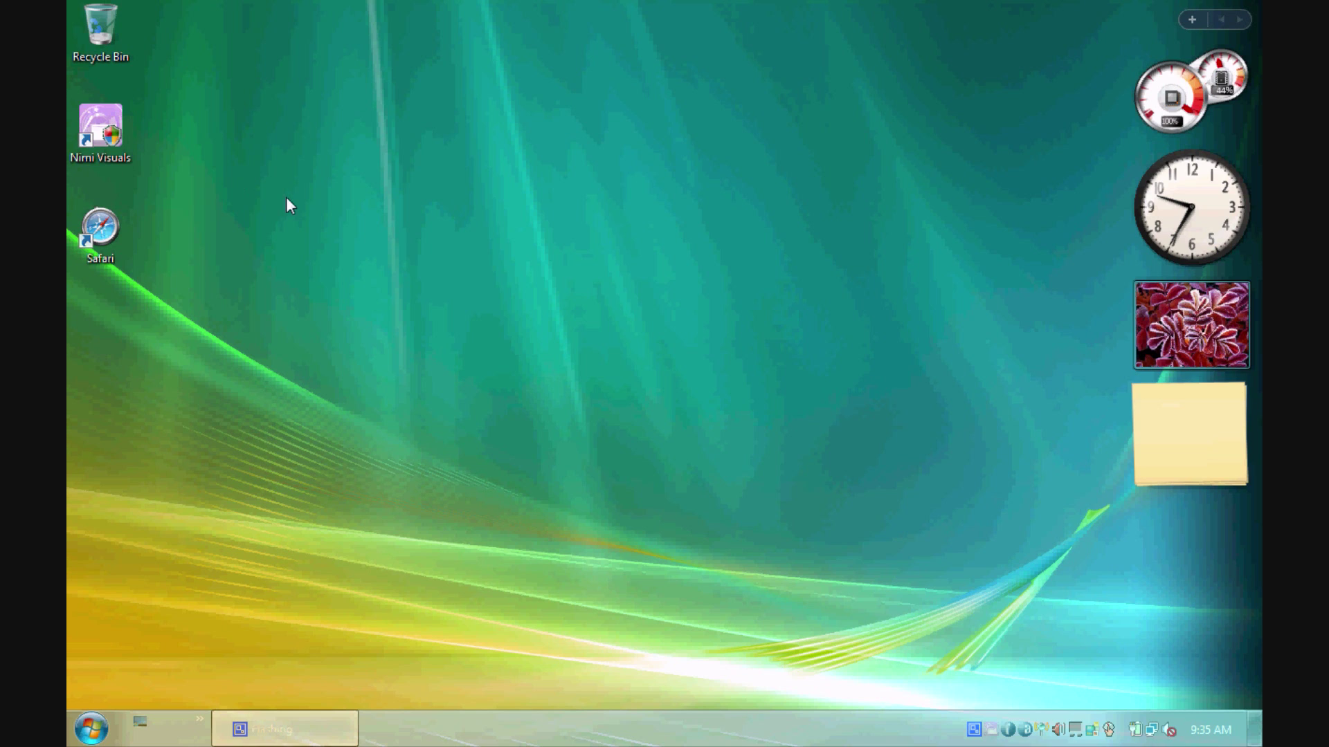
pyautogui.rightClick(992, 732)
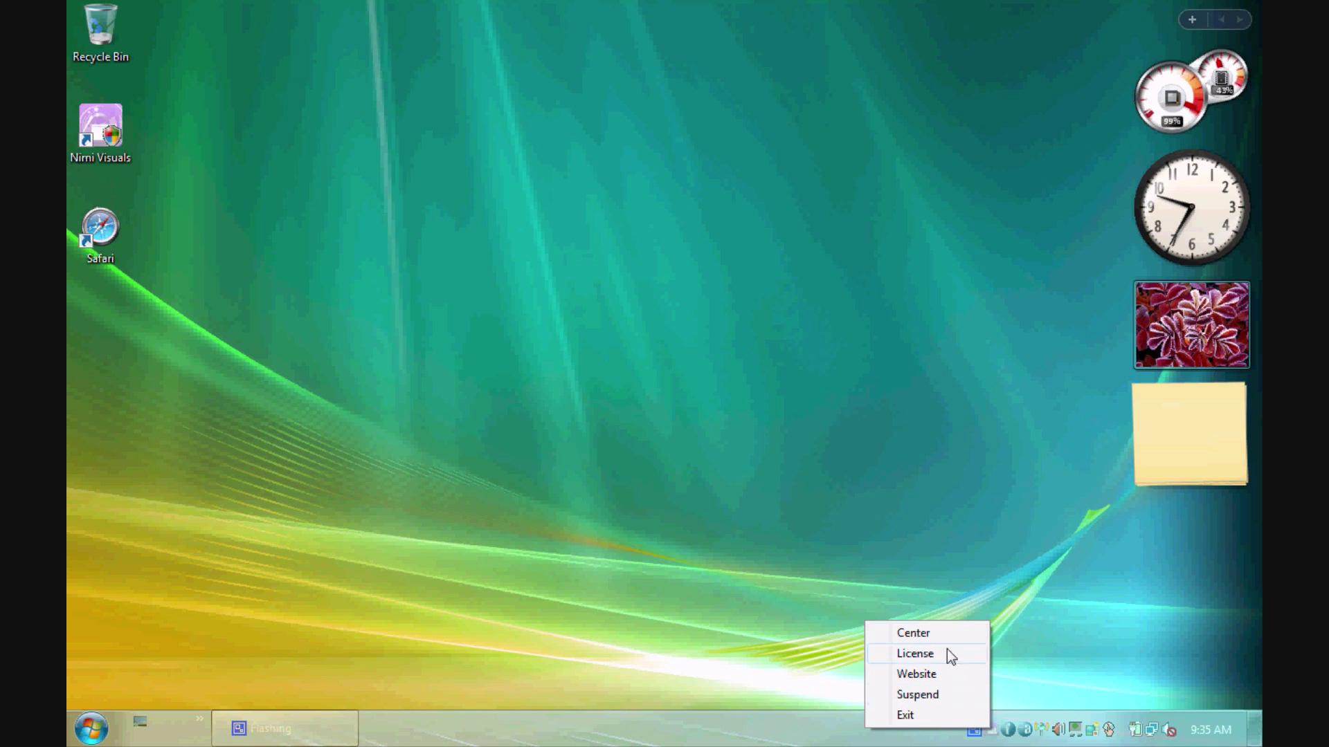
pyautogui.click(933, 635)
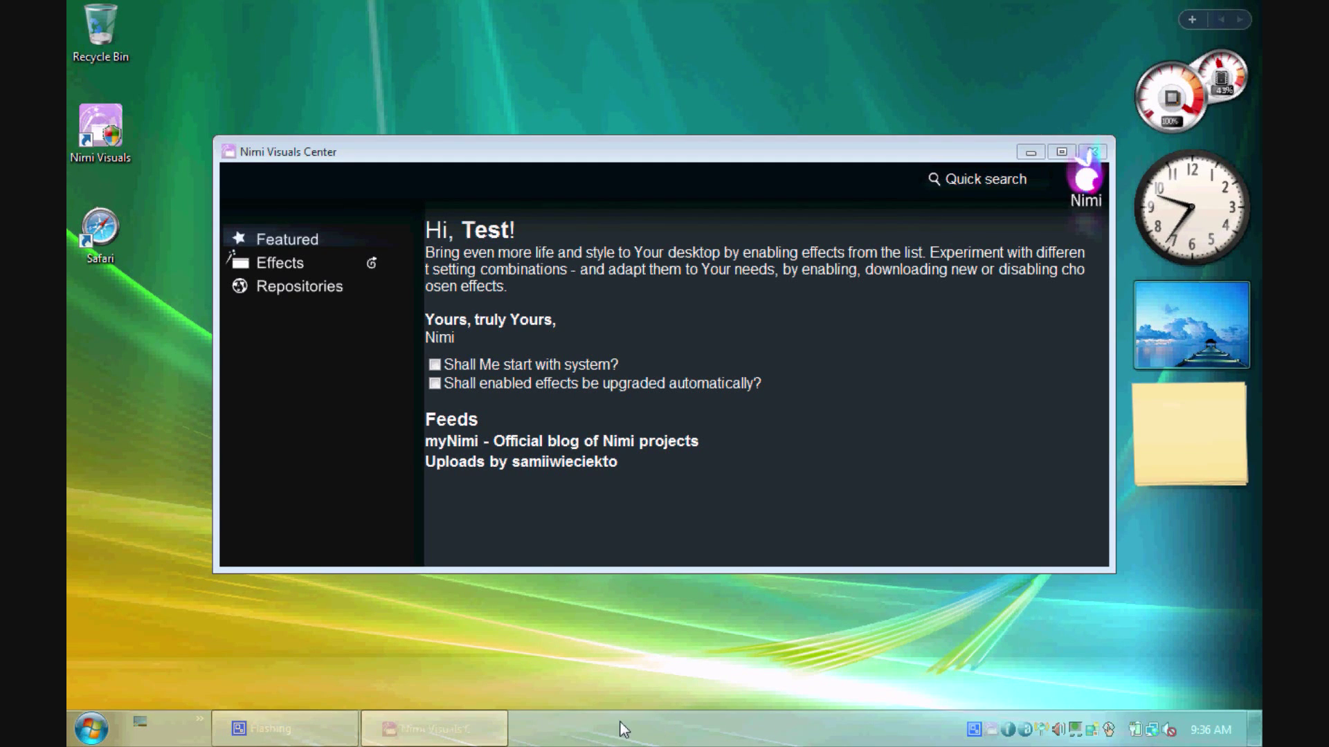
# Show the transparent start menu, then scroll through the Effects category list.
pyautogui.click(93, 731)
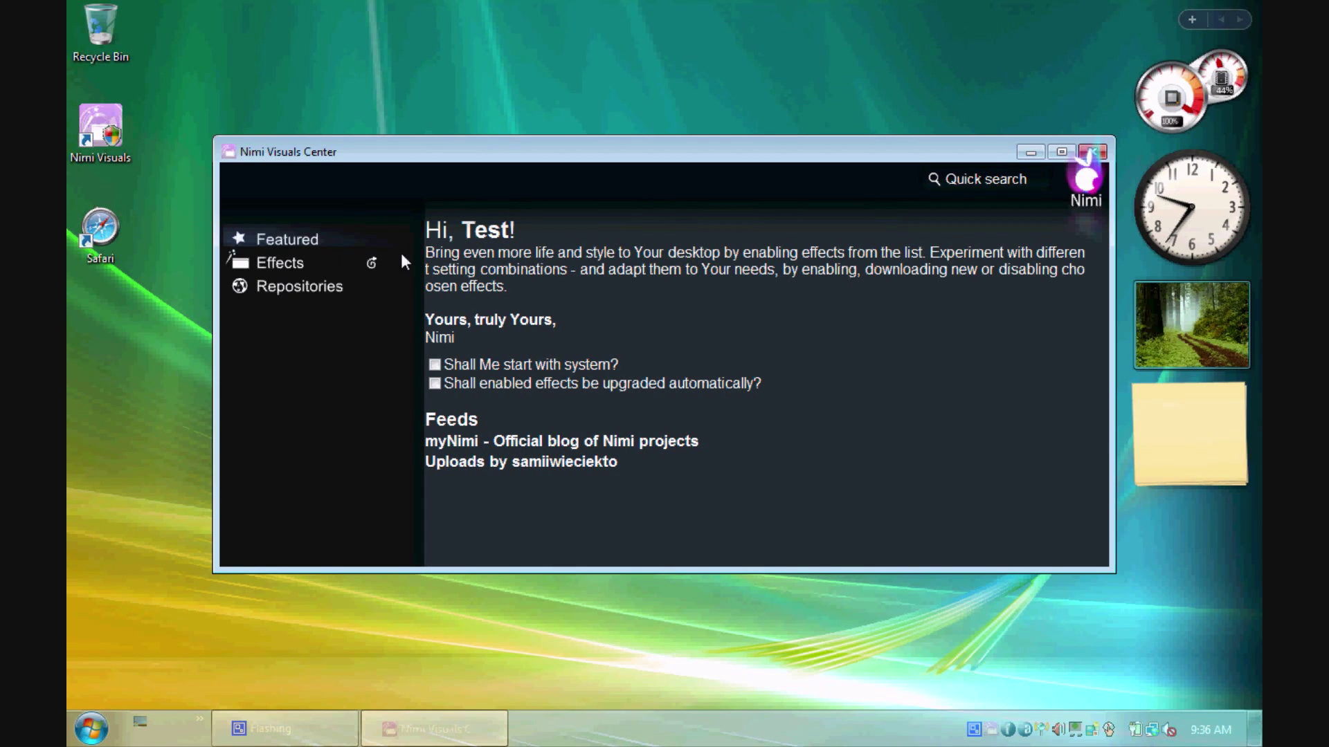
pyautogui.click(283, 266)
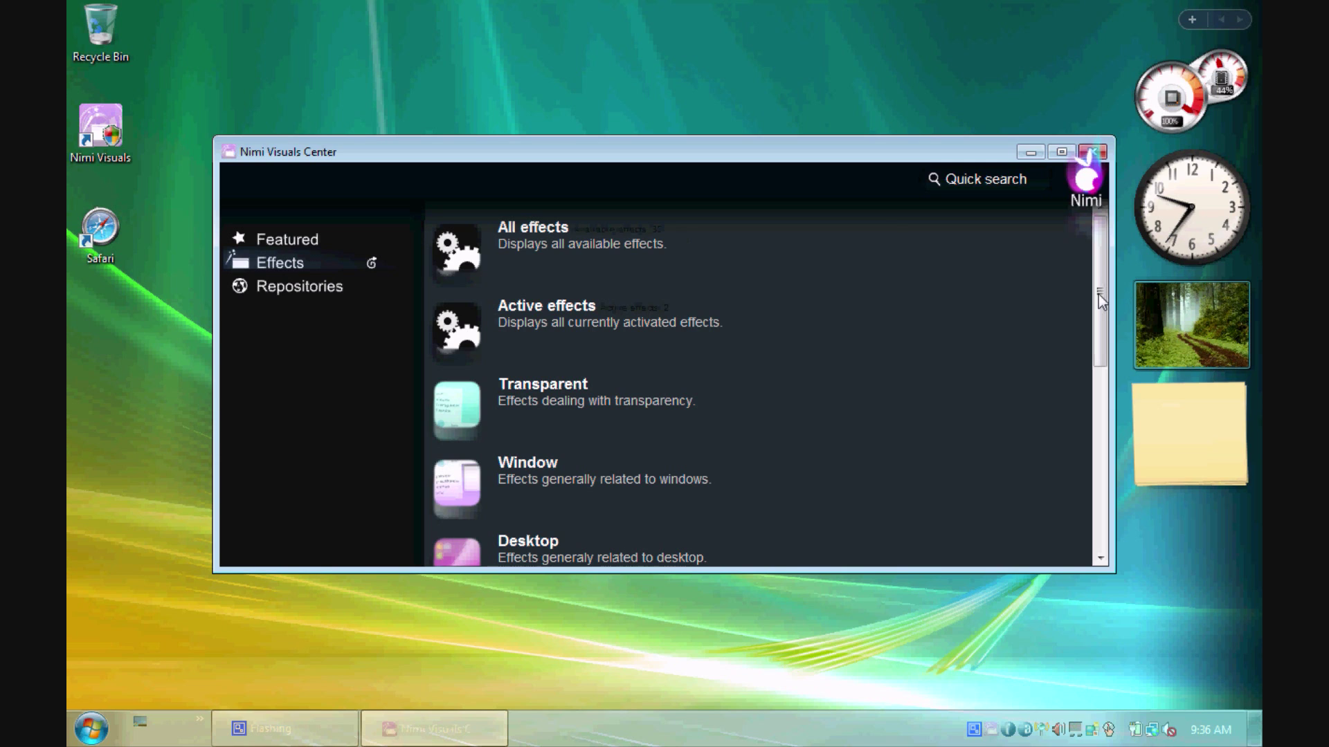
pyautogui.moveTo(1099, 294)
pyautogui.mouseDown()
pyautogui.moveTo(1118, 477)
pyautogui.moveTo(1079, 279)
pyautogui.mouseUp()
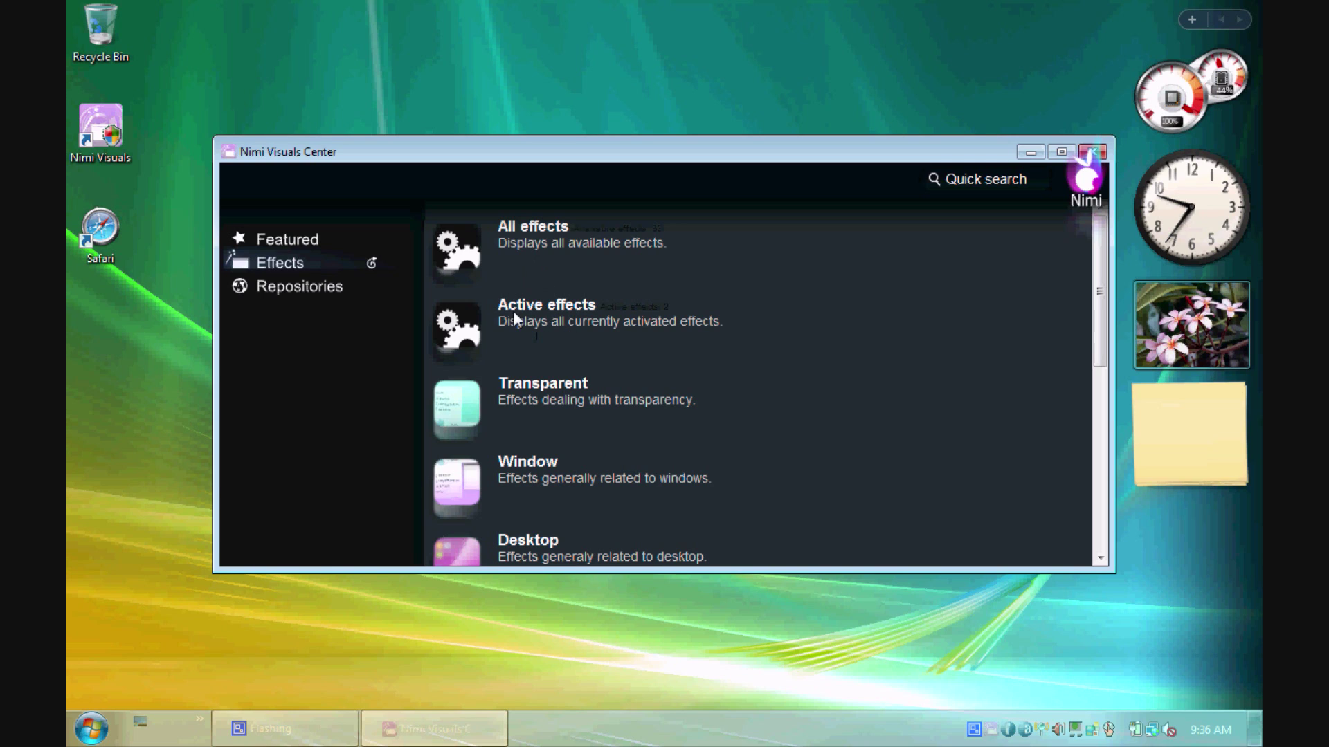
# Filter to active effects, preview the transparent start menu's shutdown options, and open Documents.
pyautogui.click(464, 326)
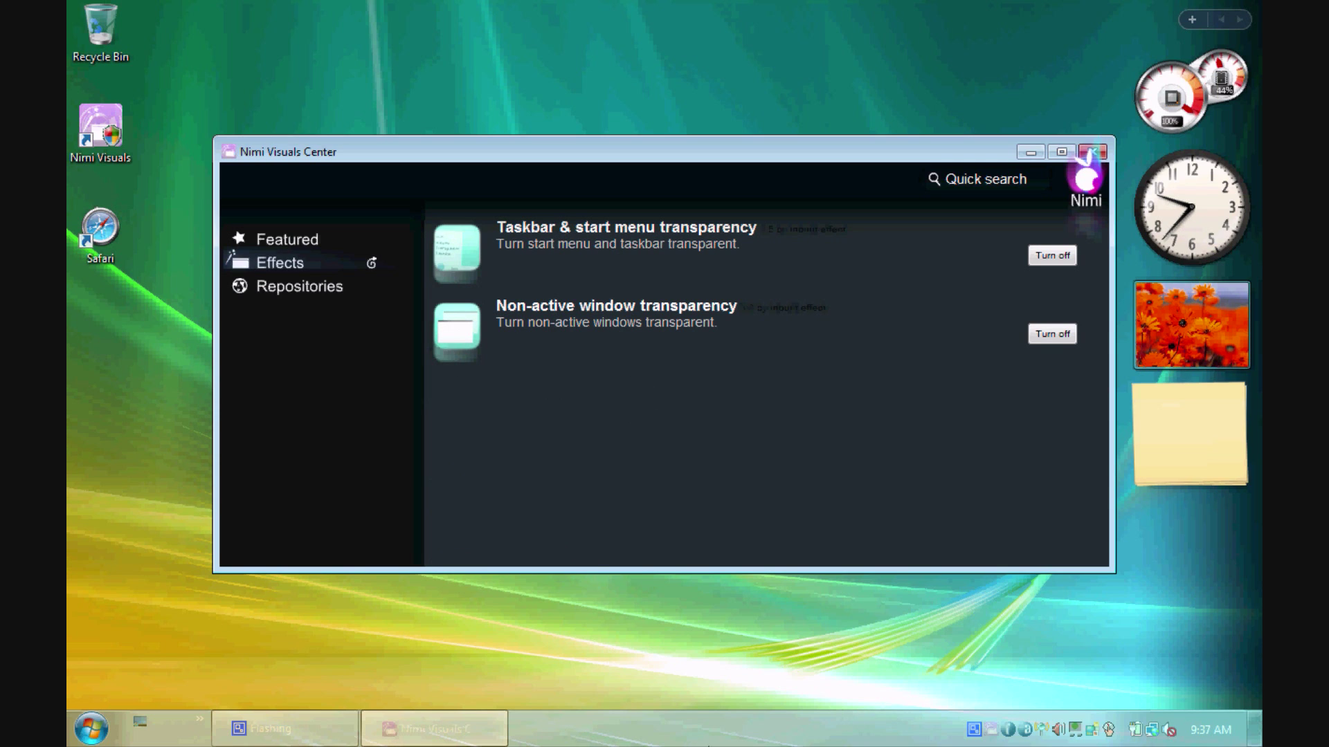
pyautogui.click(106, 736)
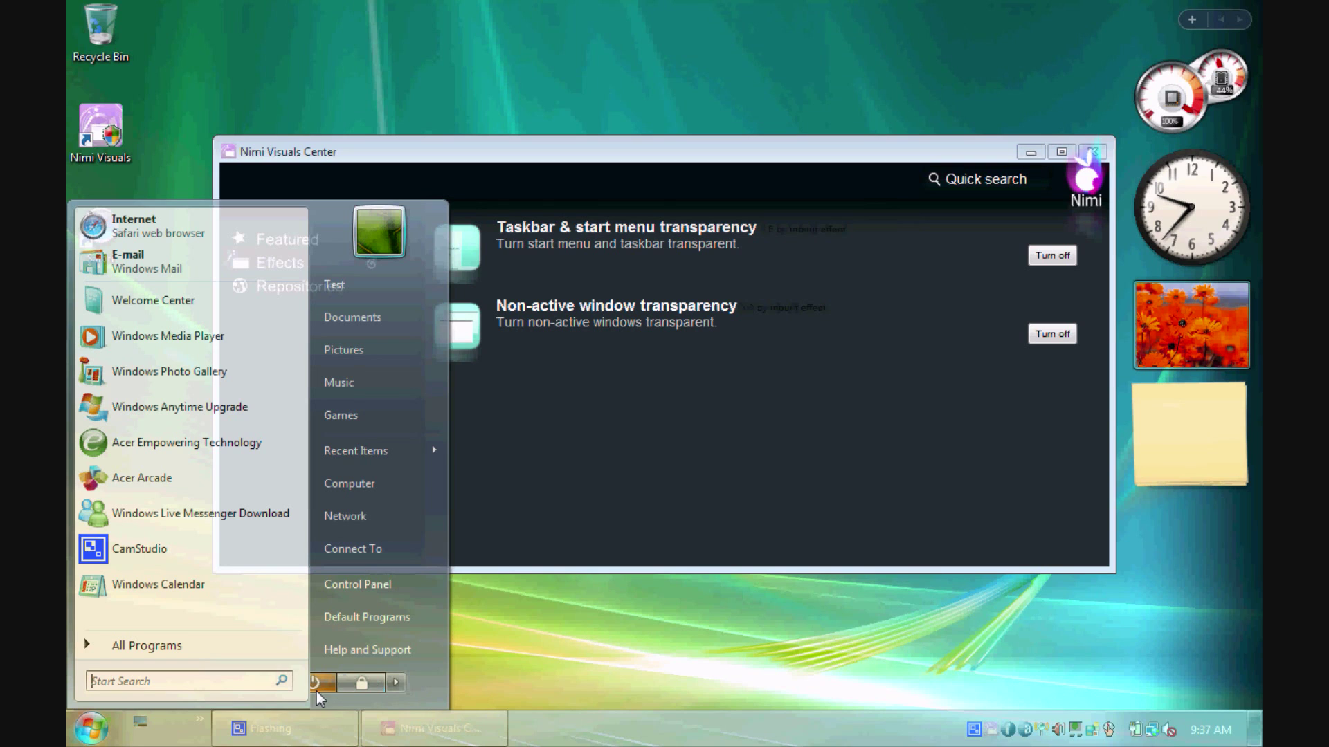
pyautogui.click(397, 682)
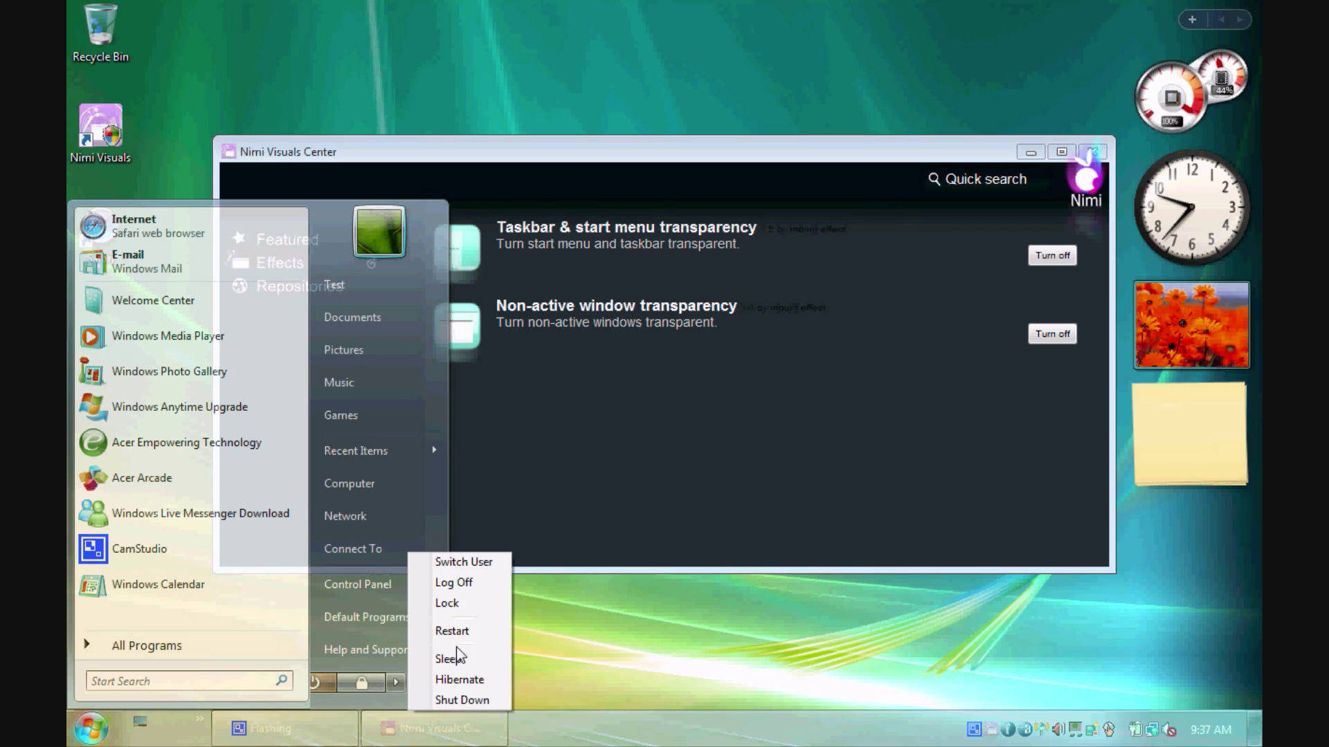
pyautogui.click(579, 470)
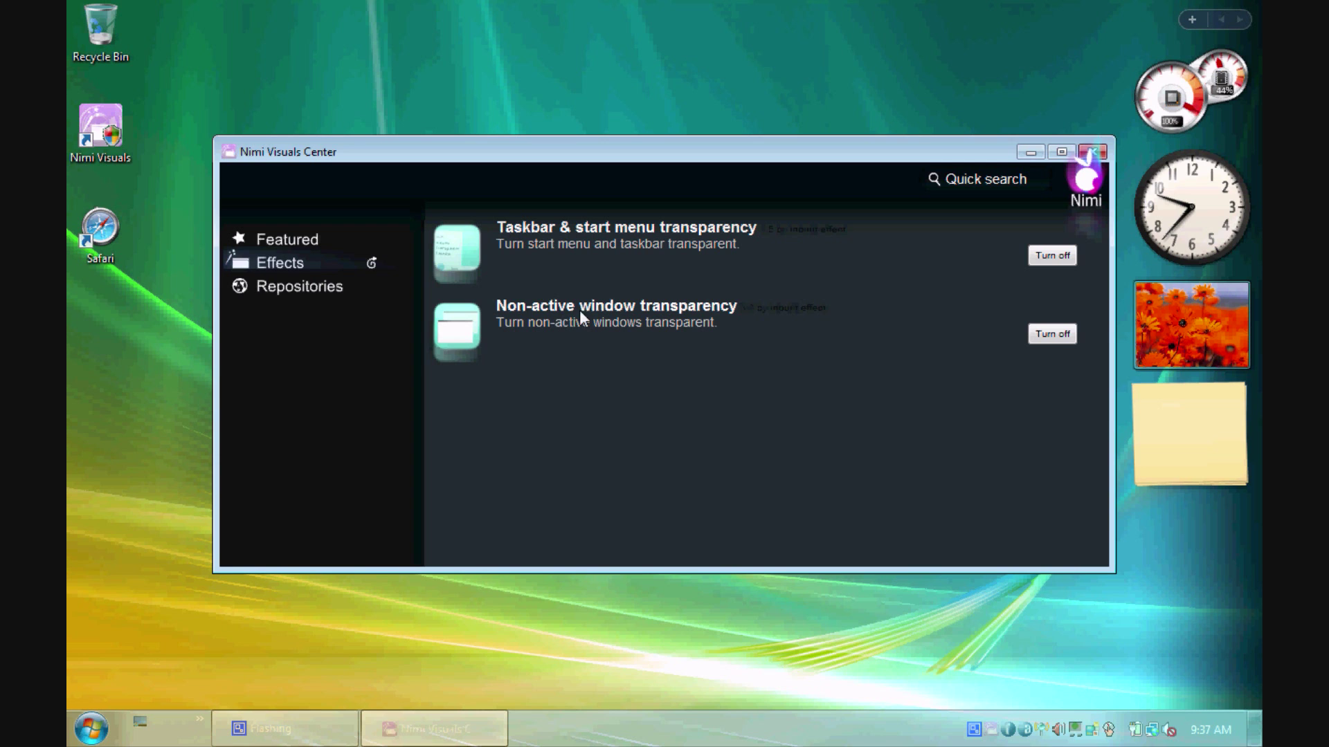
pyautogui.click(86, 729)
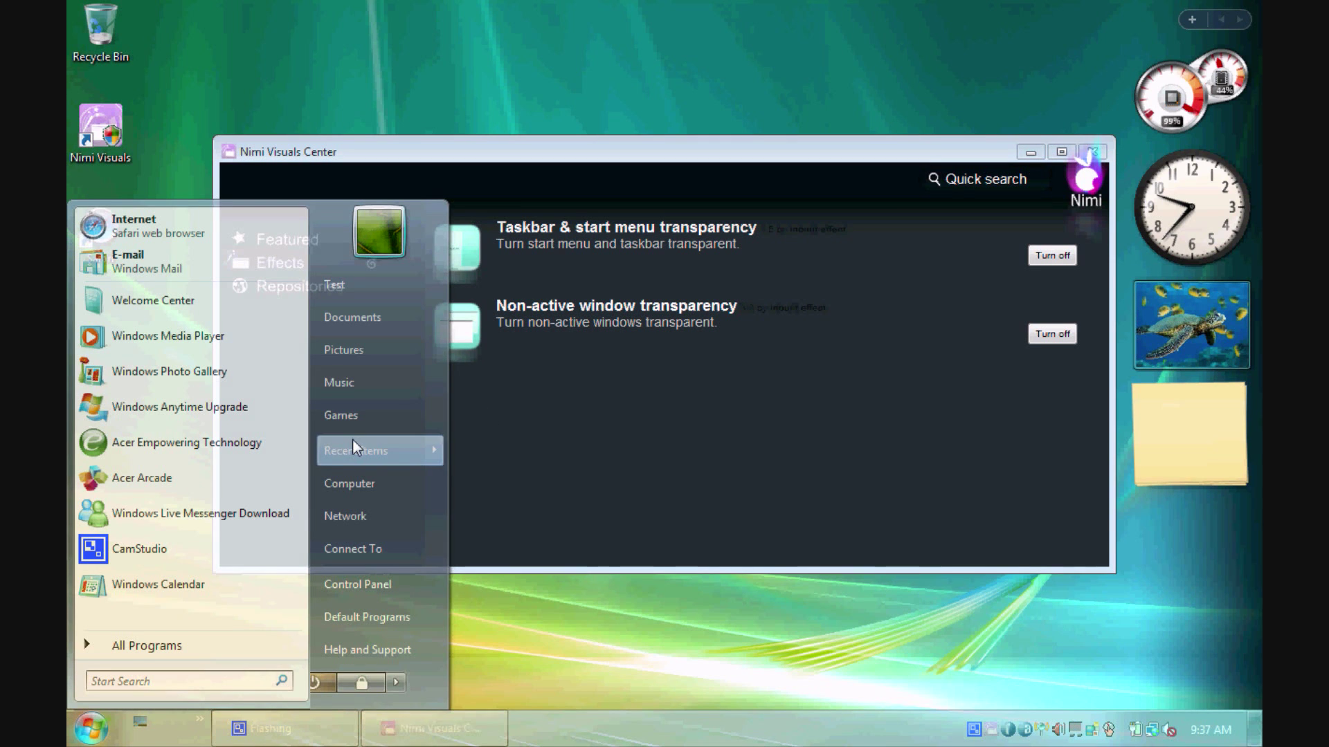
pyautogui.click(378, 325)
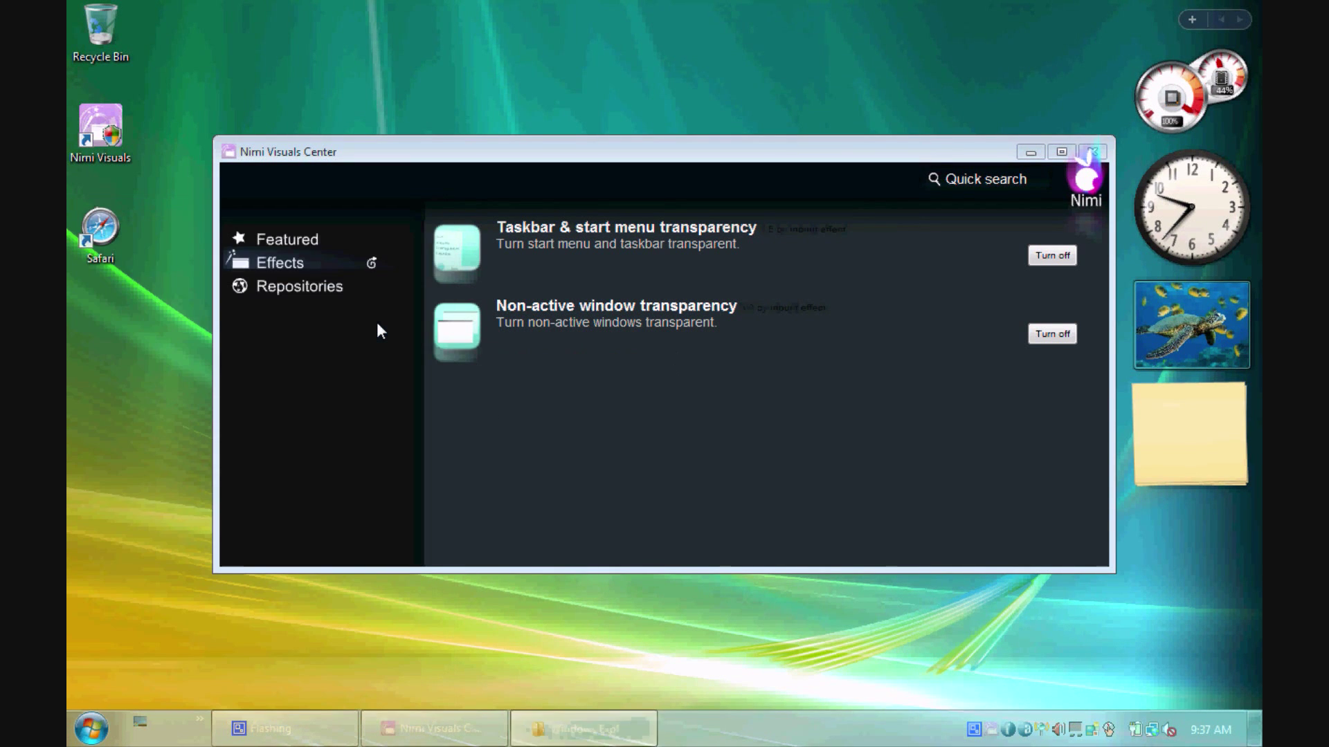
# Bring the Documents window in front of the Center and show the start menu over both.
pyautogui.click(551, 720)
pyautogui.click(552, 720)
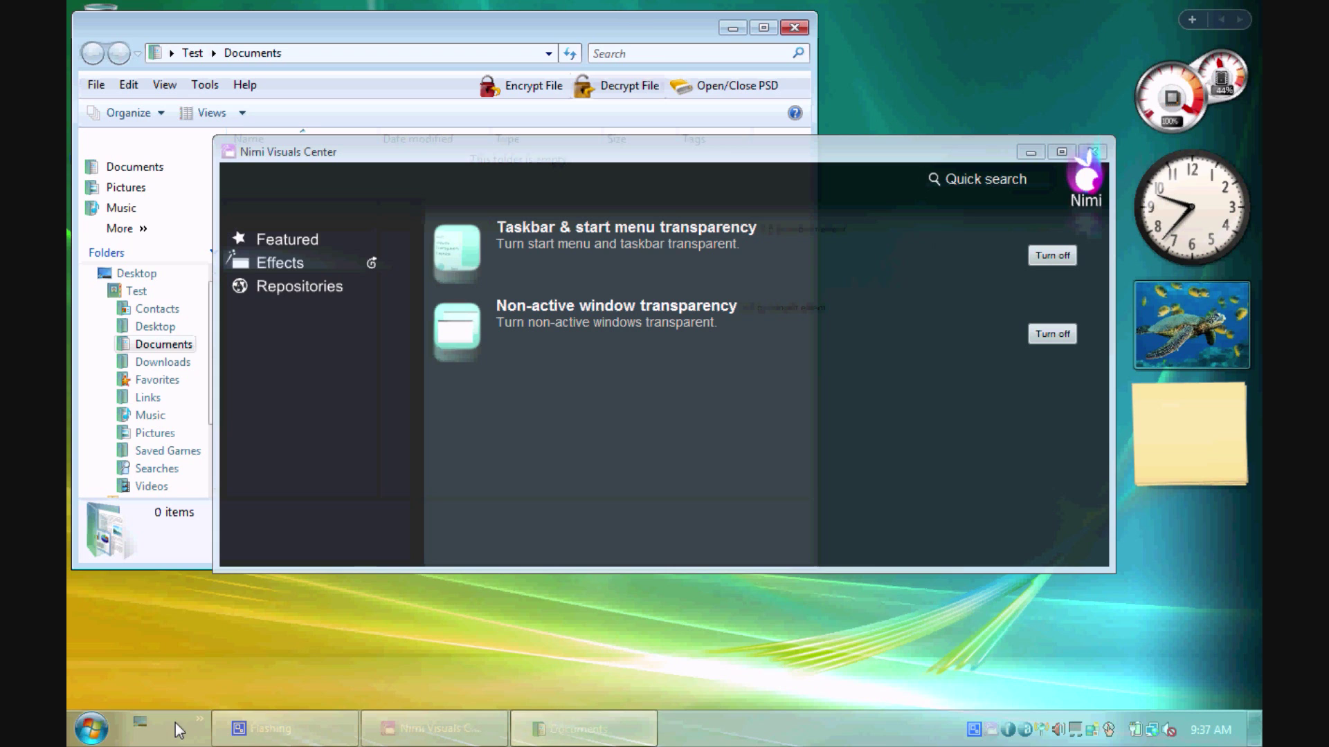
pyautogui.click(91, 729)
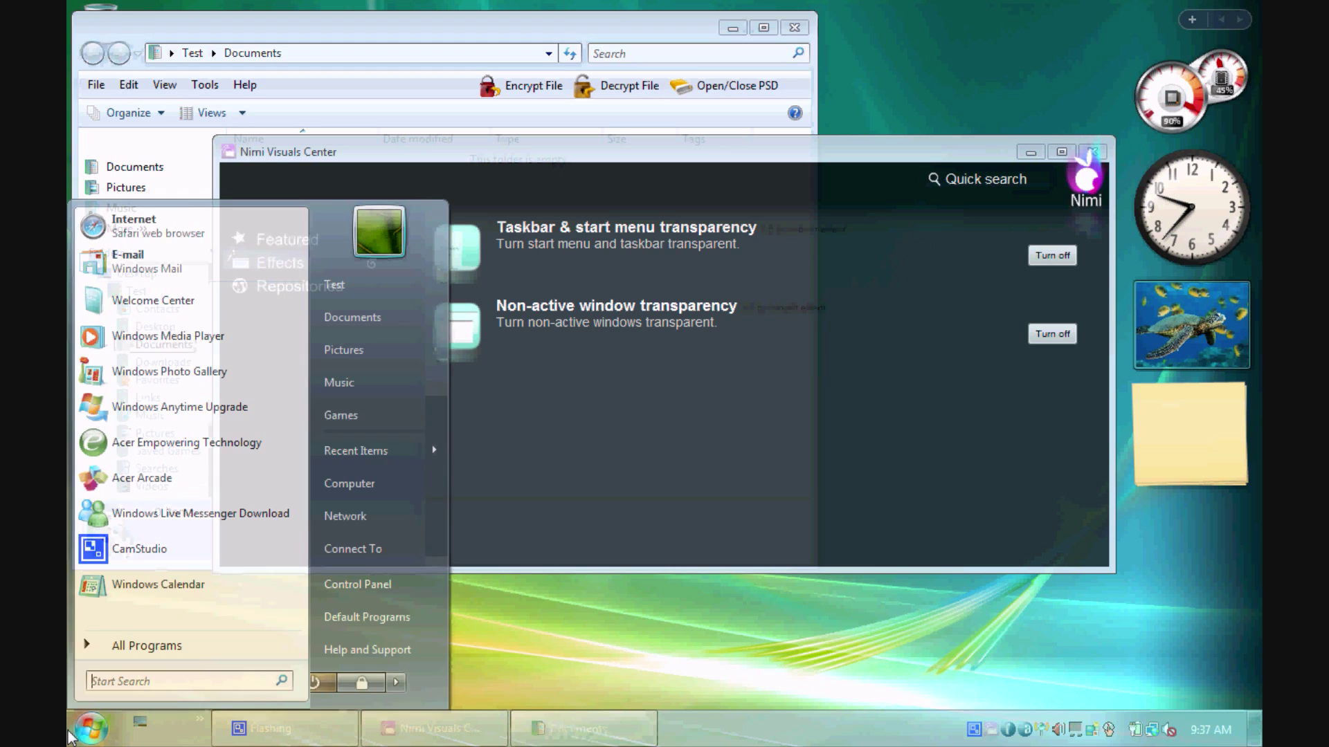
pyautogui.click(379, 387)
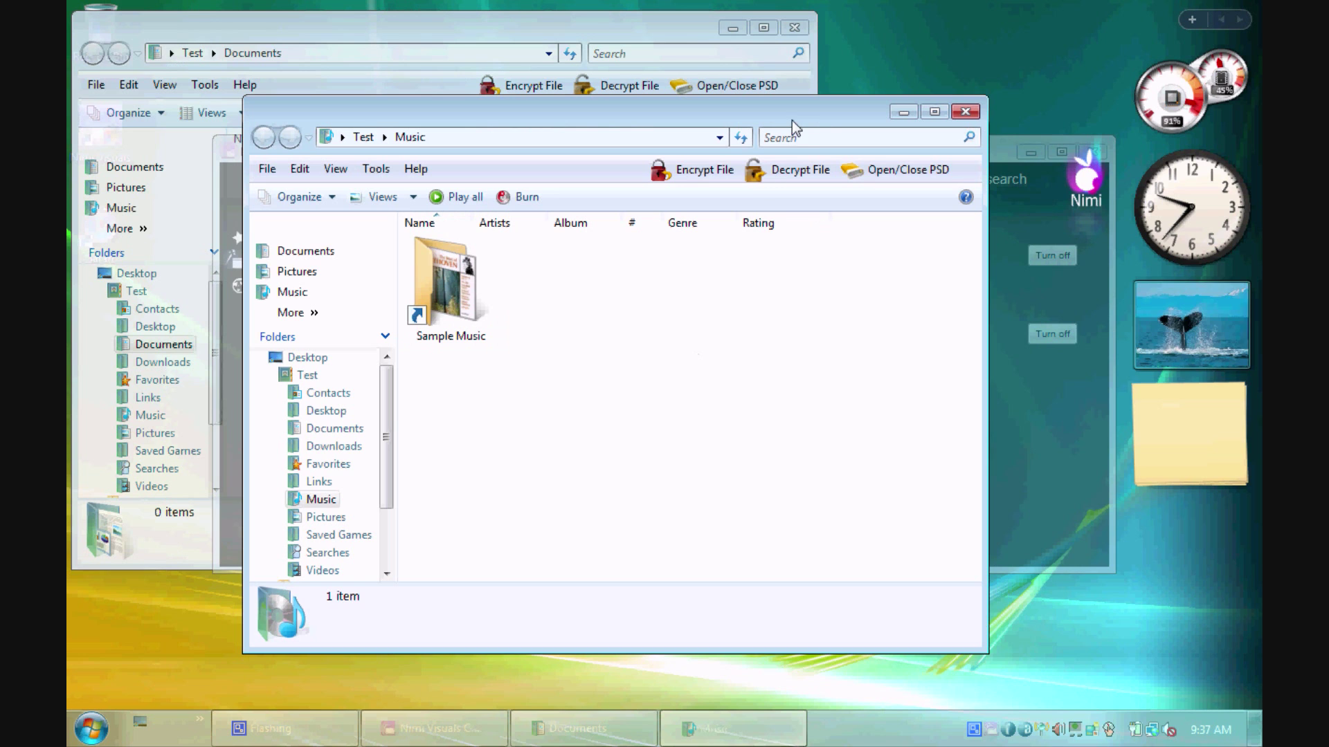
# Maximize, restore and move the Music window, minimize the Center, and activate Documents.
pyautogui.click(934, 111)
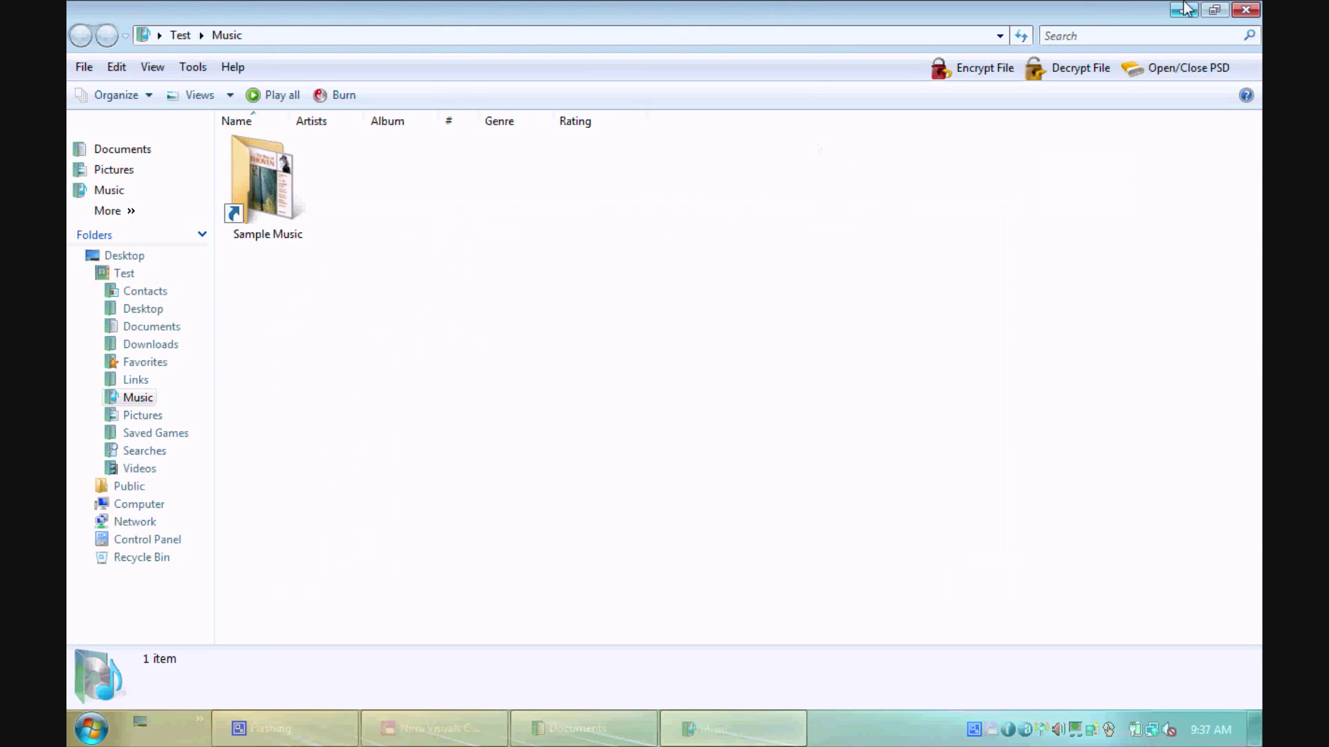
pyautogui.click(1204, 12)
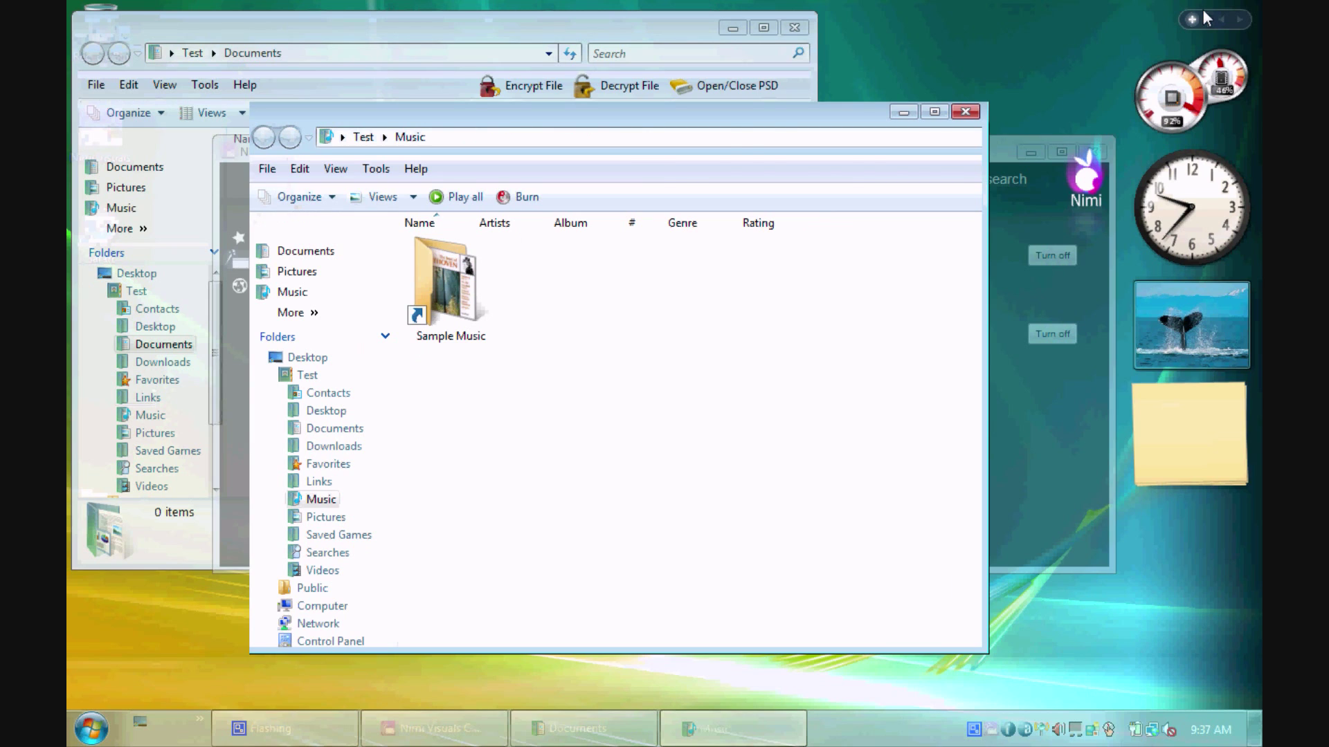
pyautogui.moveTo(765, 125); pyautogui.dragTo(853, 158)
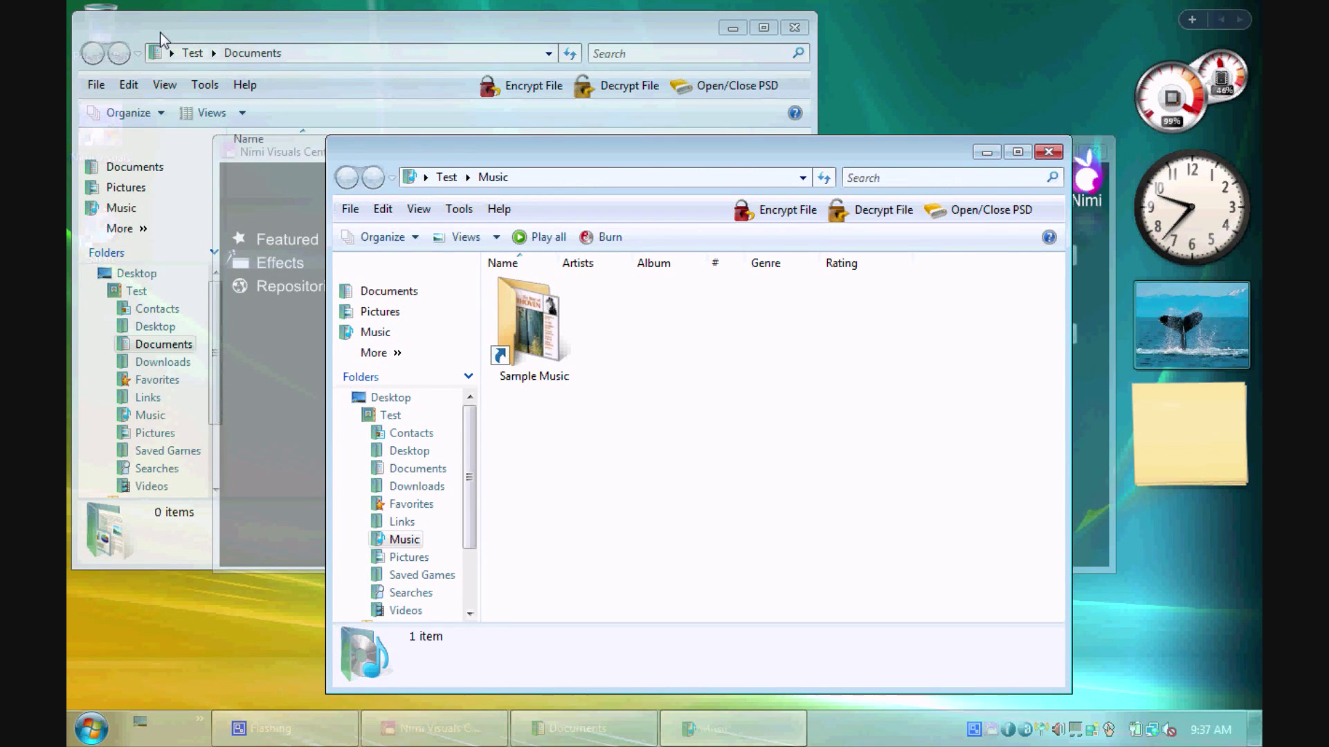
pyautogui.click(283, 159)
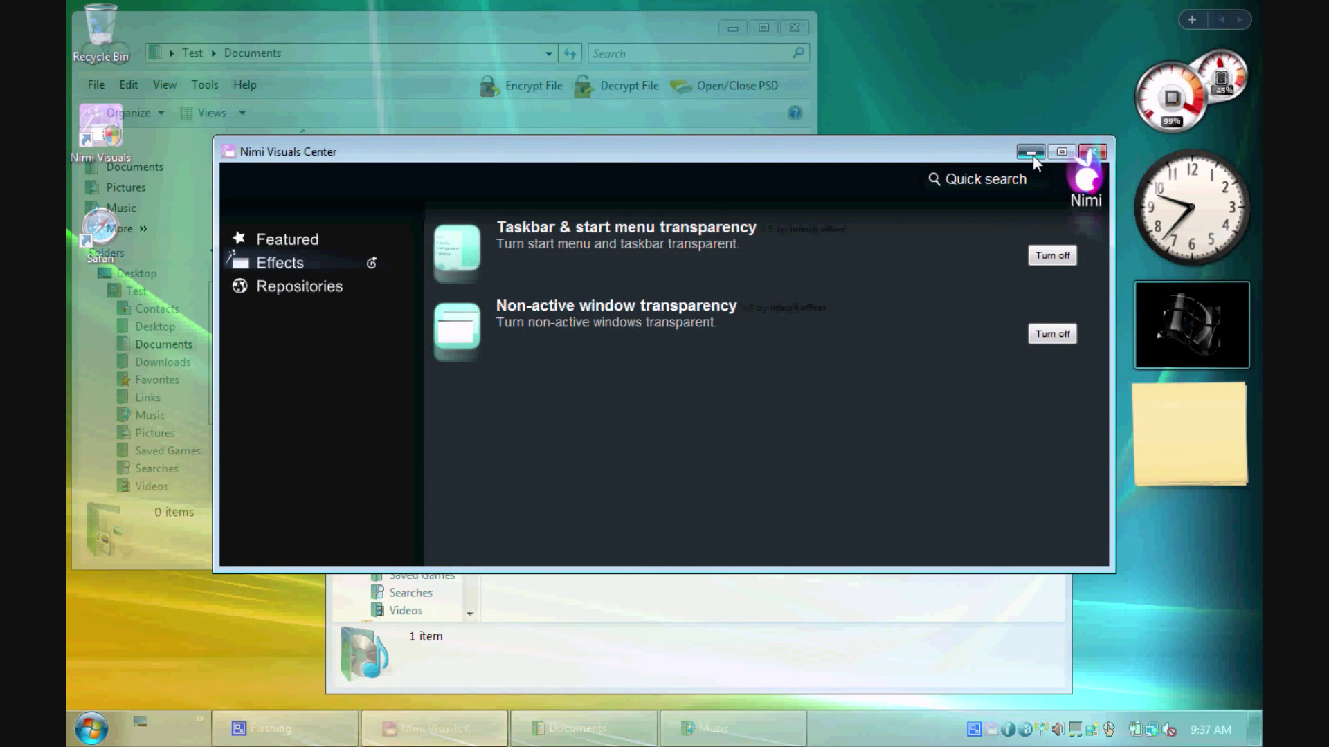
pyautogui.click(1034, 155)
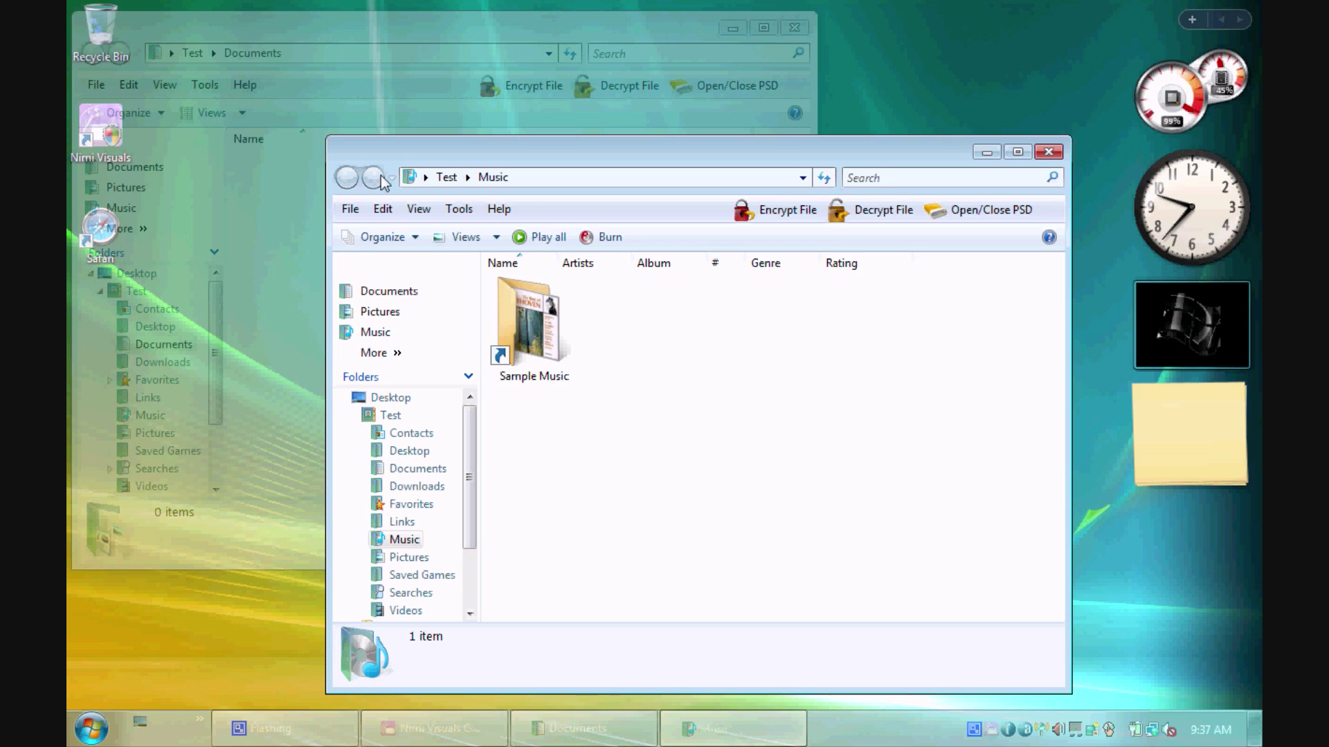
pyautogui.click(652, 31)
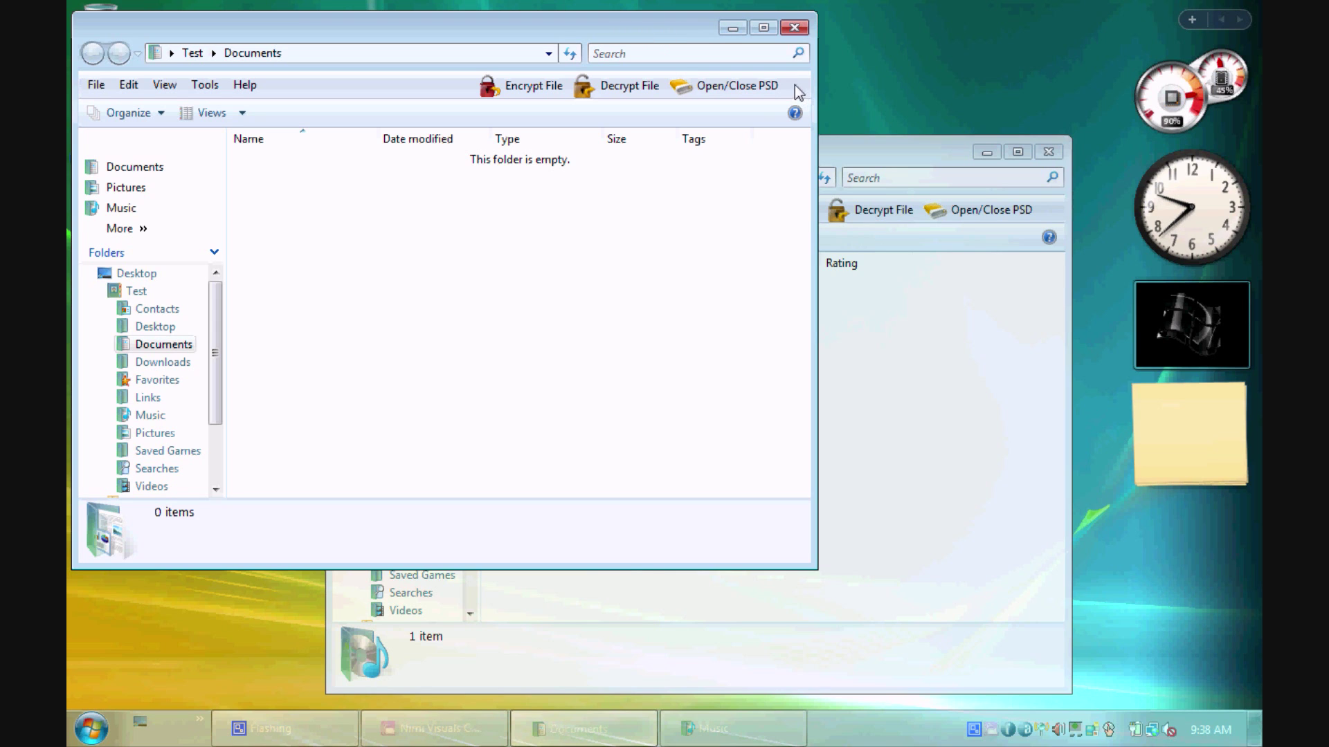
# Close the Documents and Music windows and restore Nimi Visuals Center from the taskbar.
pyautogui.click(794, 29)
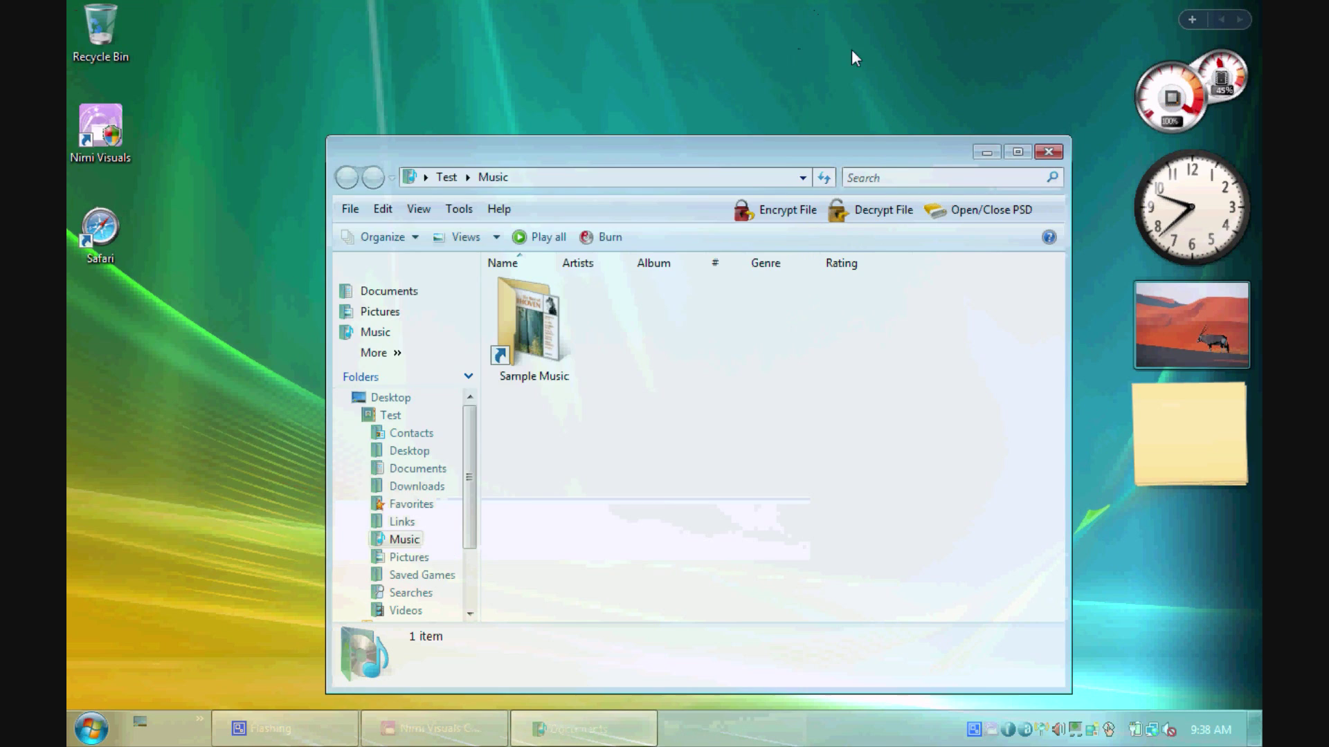
pyautogui.click(1049, 153)
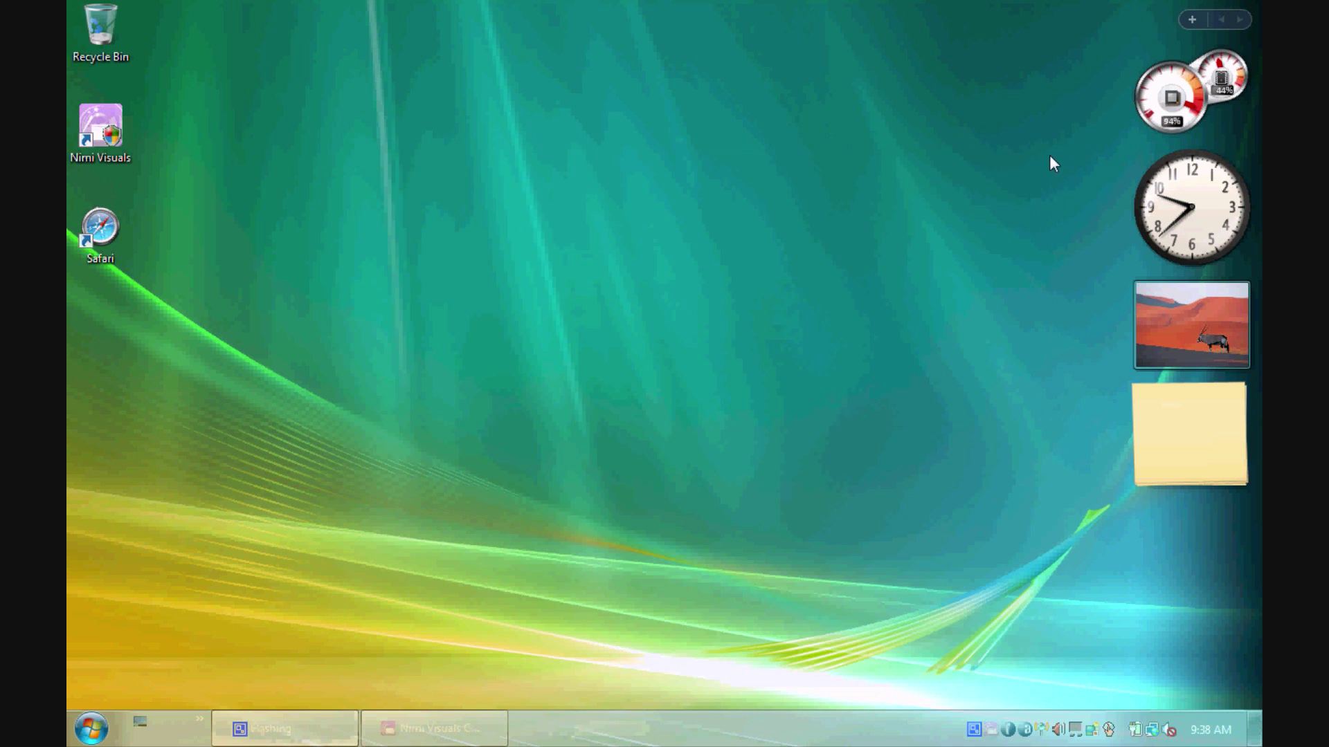
pyautogui.click(422, 741)
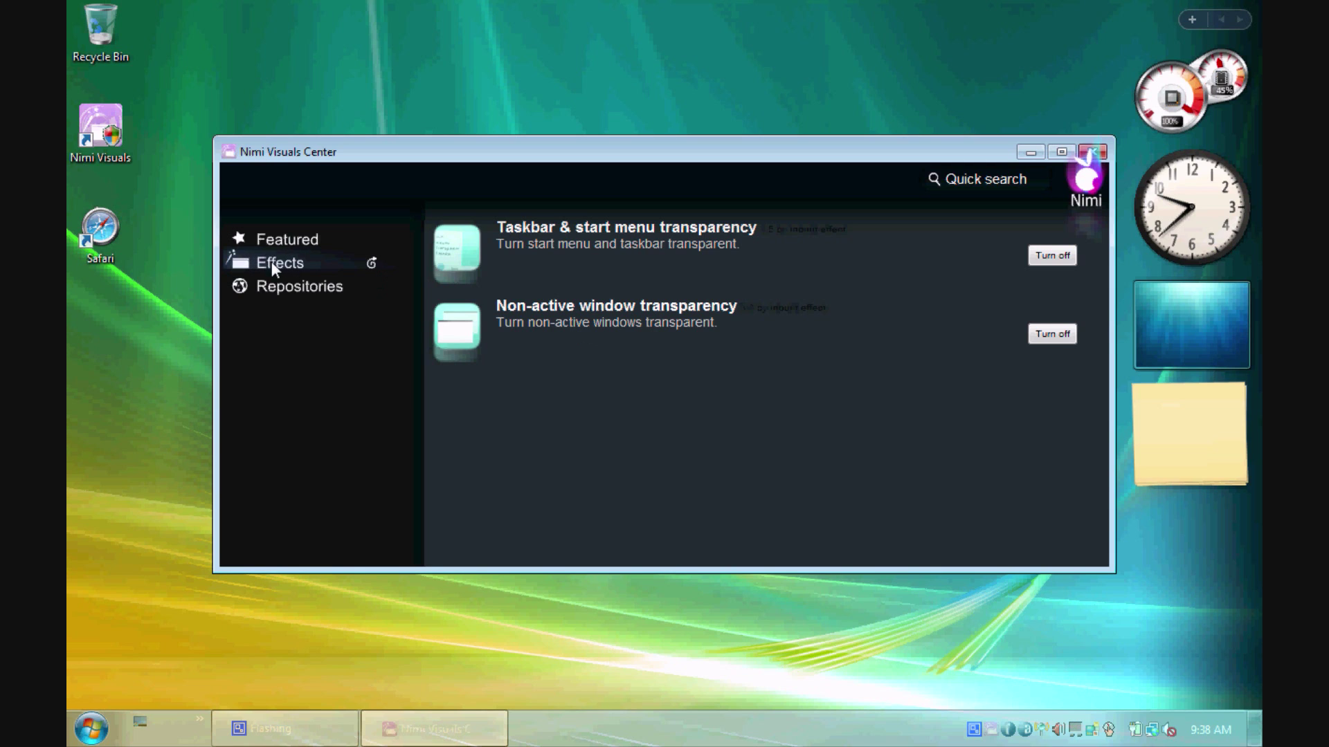
# Open the Featured page, then return to Effects and choose the All effects category.
pyautogui.click(278, 239)
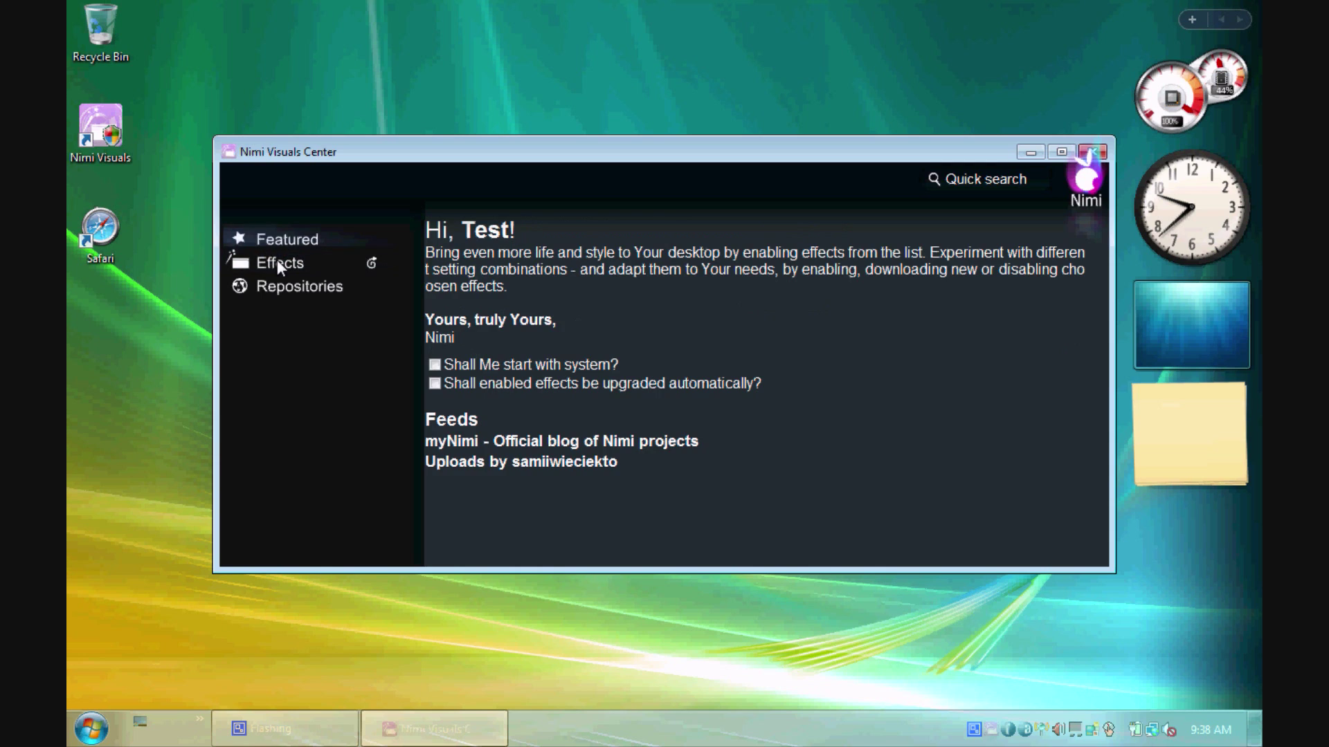
pyautogui.click(277, 261)
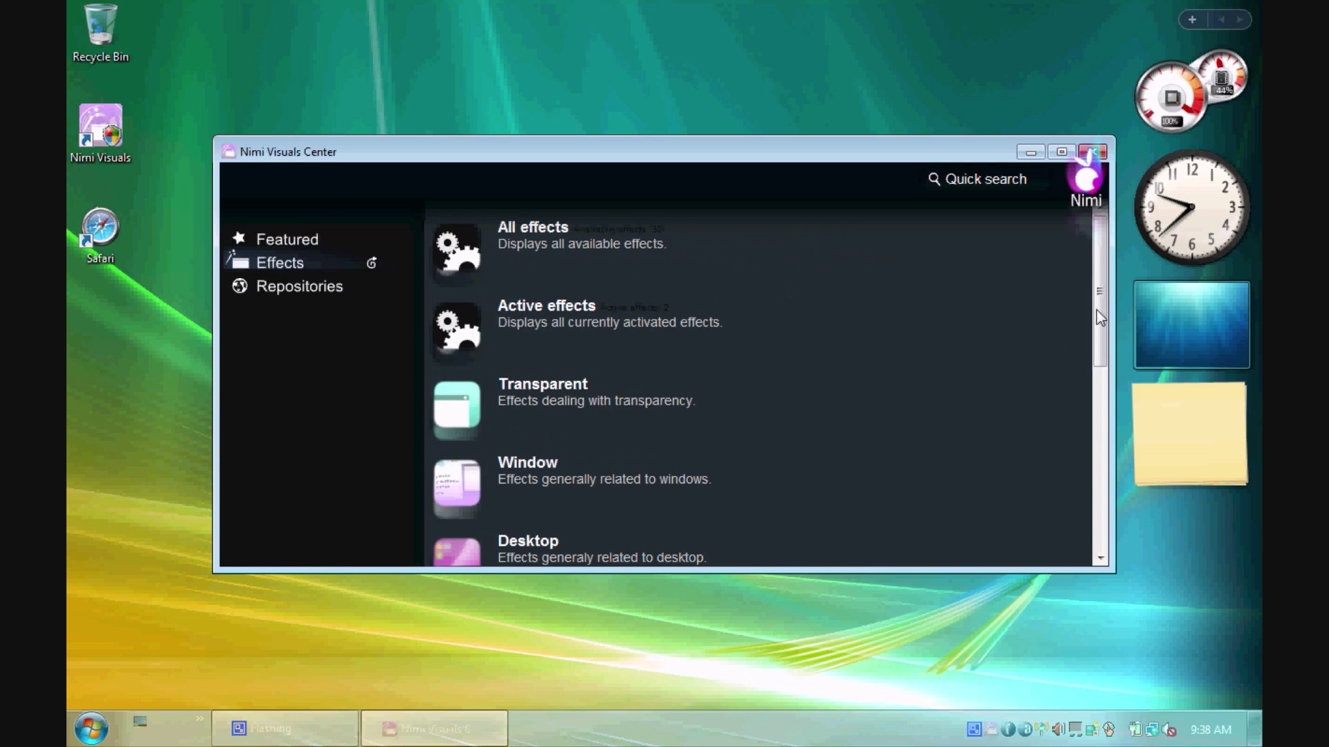
pyautogui.click(468, 247)
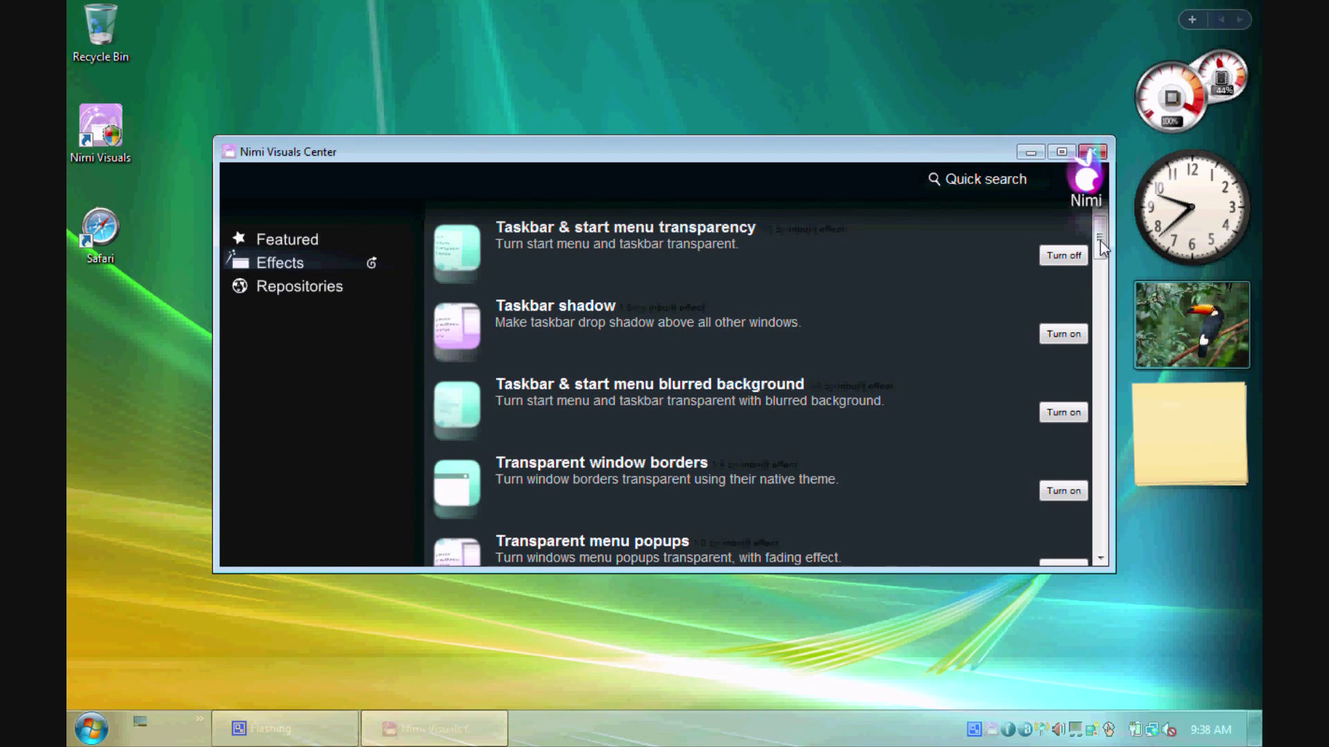
# Scroll the All effects list down to Picture highlight, Picture board and Screen frost.
pyautogui.moveTo(1101, 249); pyautogui.dragTo(1104, 322)
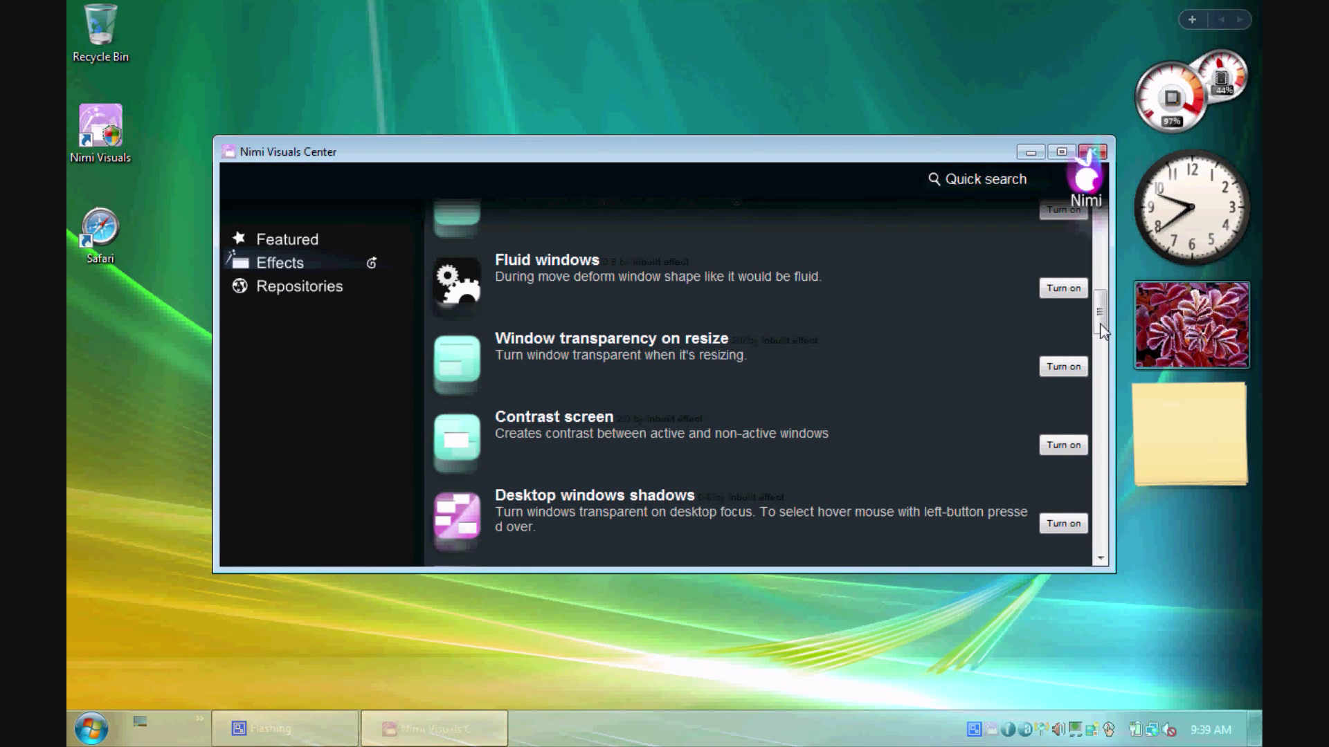
pyautogui.moveTo(1103, 332); pyautogui.dragTo(1098, 379)
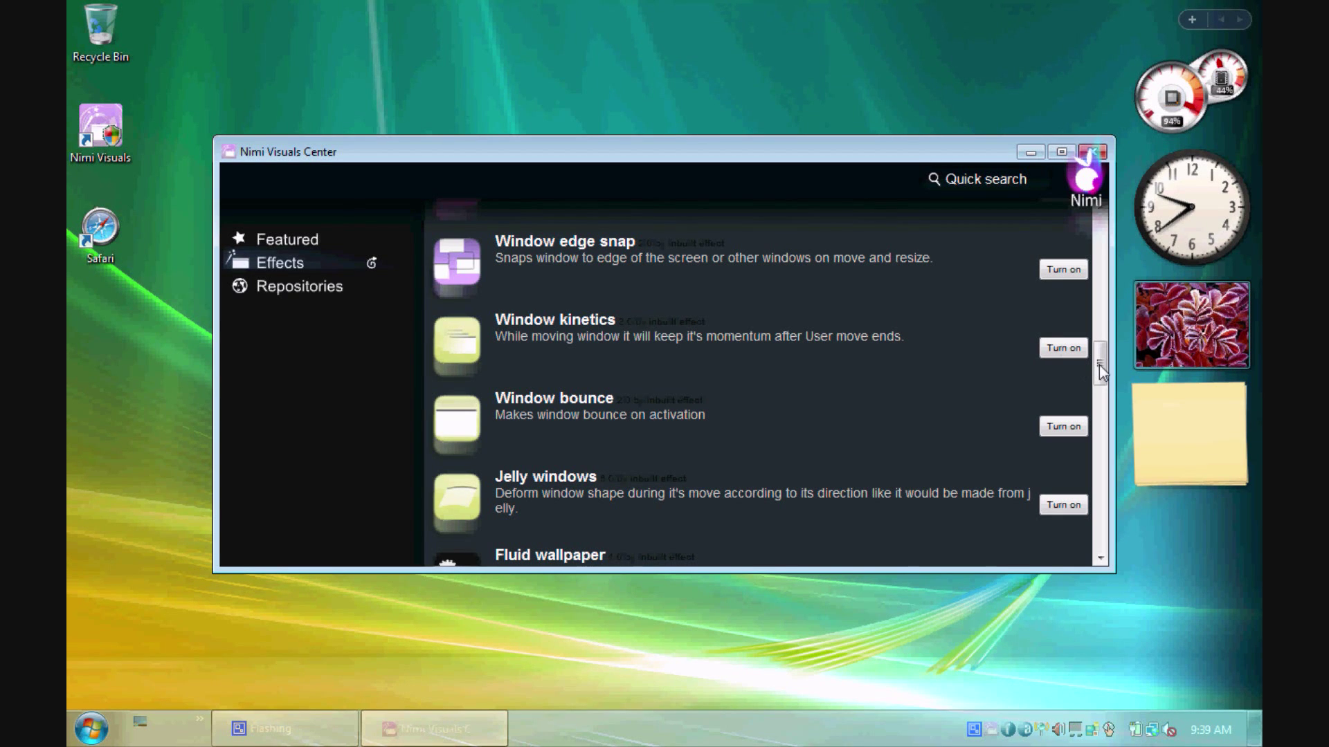
pyautogui.moveTo(1100, 366); pyautogui.dragTo(1104, 417)
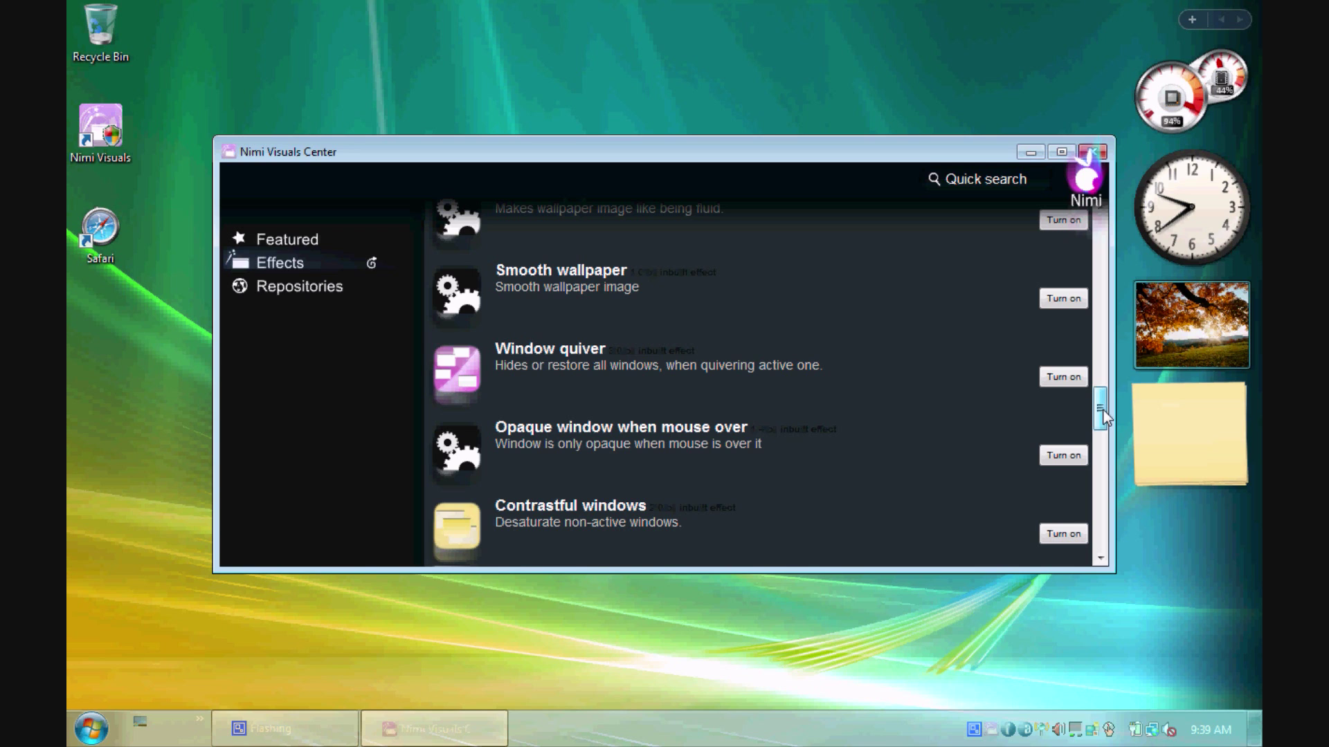
pyautogui.moveTo(1103, 415); pyautogui.dragTo(1104, 445)
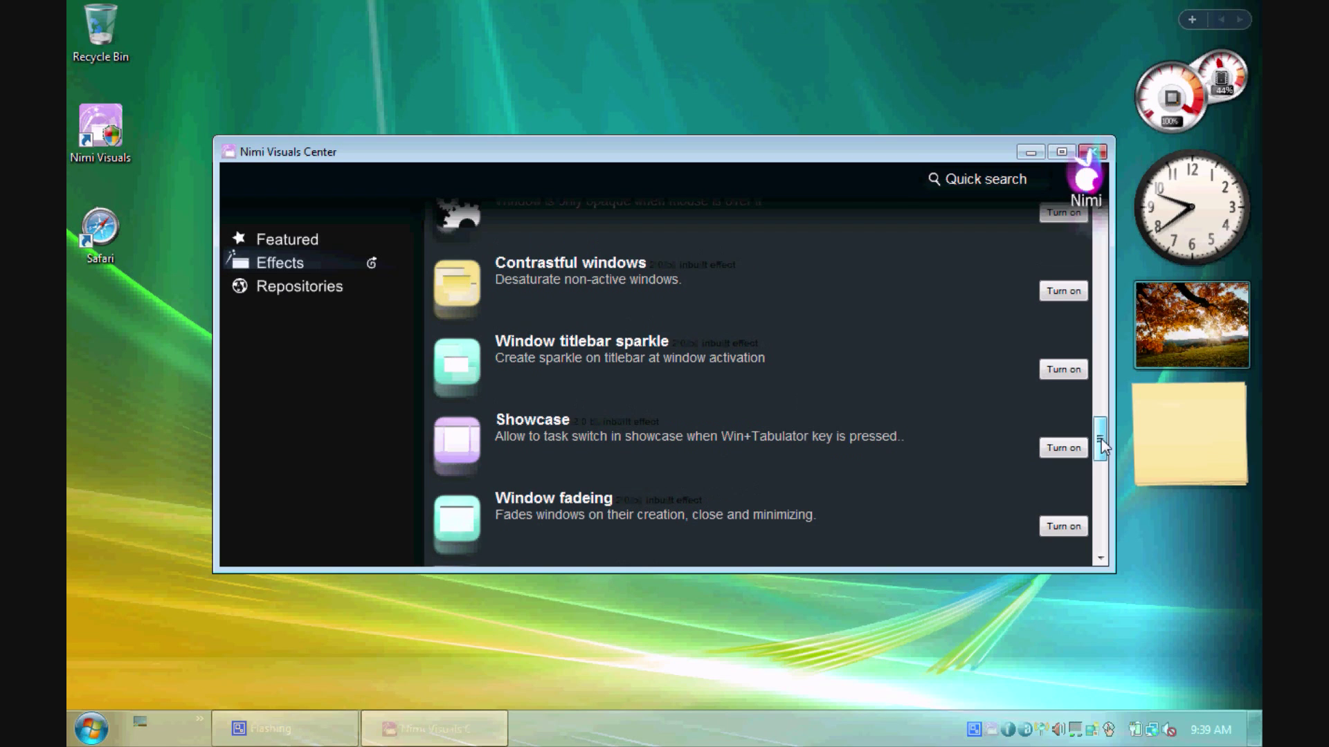
pyautogui.moveTo(1102, 440); pyautogui.dragTo(1102, 491)
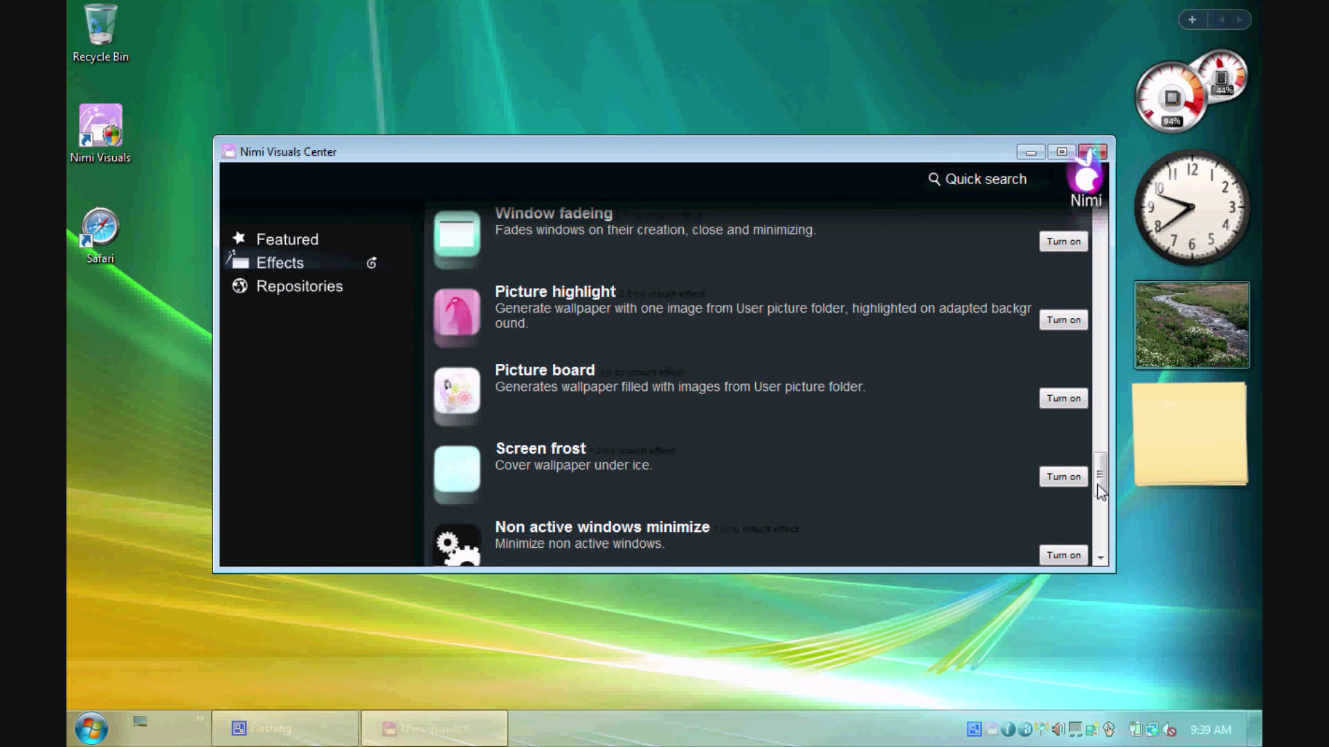